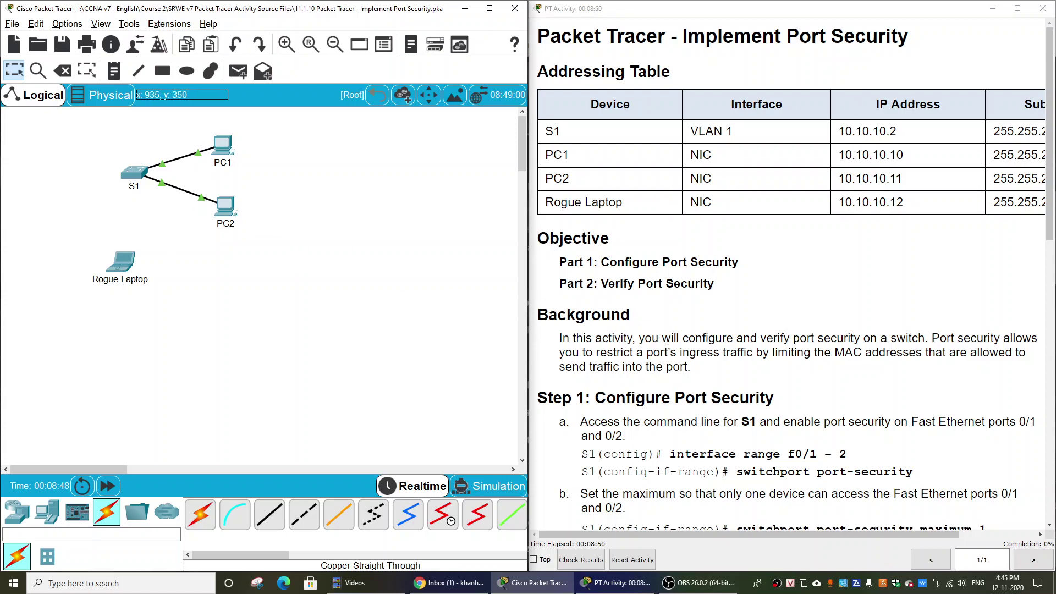
Step: Survey the topology by selecting S1, PC1, PC2, the Rogue Laptop and S1's links
scroll(666, 341, down, 1)
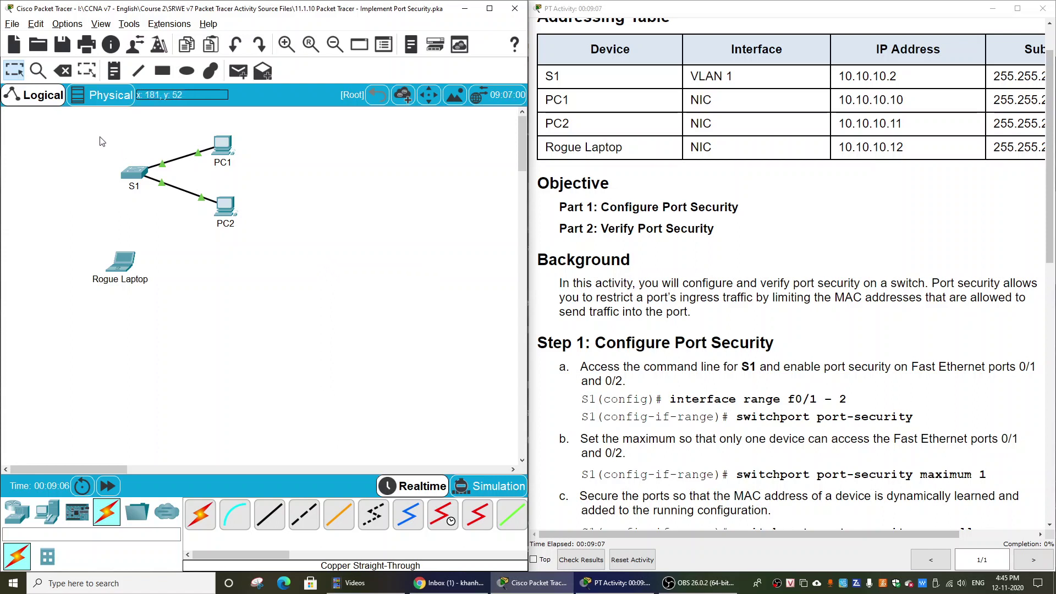
drag(99, 136, 293, 358)
click(293, 358)
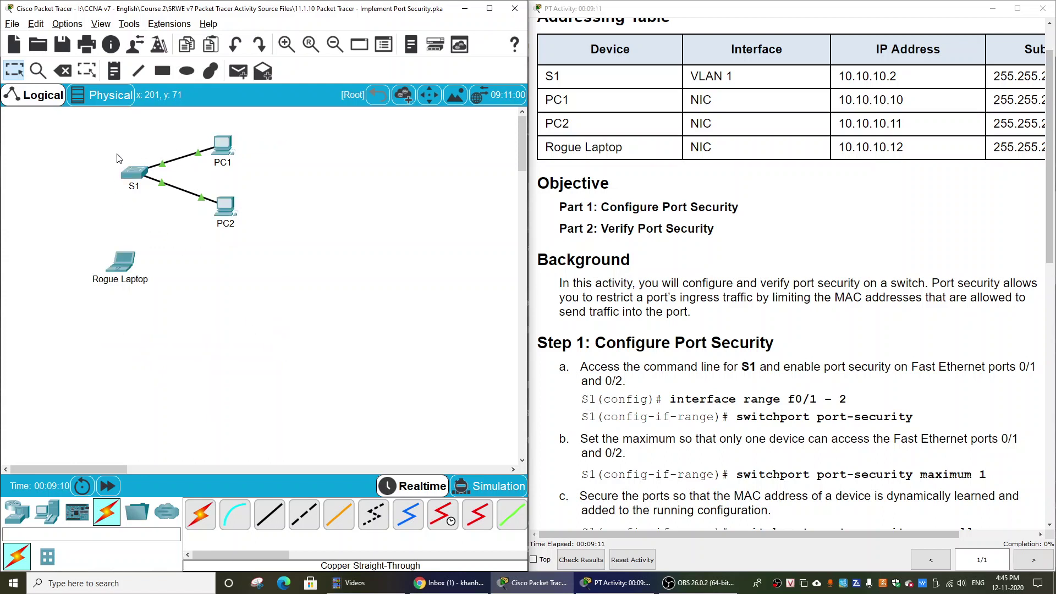
drag(111, 145, 152, 203)
drag(263, 132, 215, 249)
drag(83, 246, 183, 324)
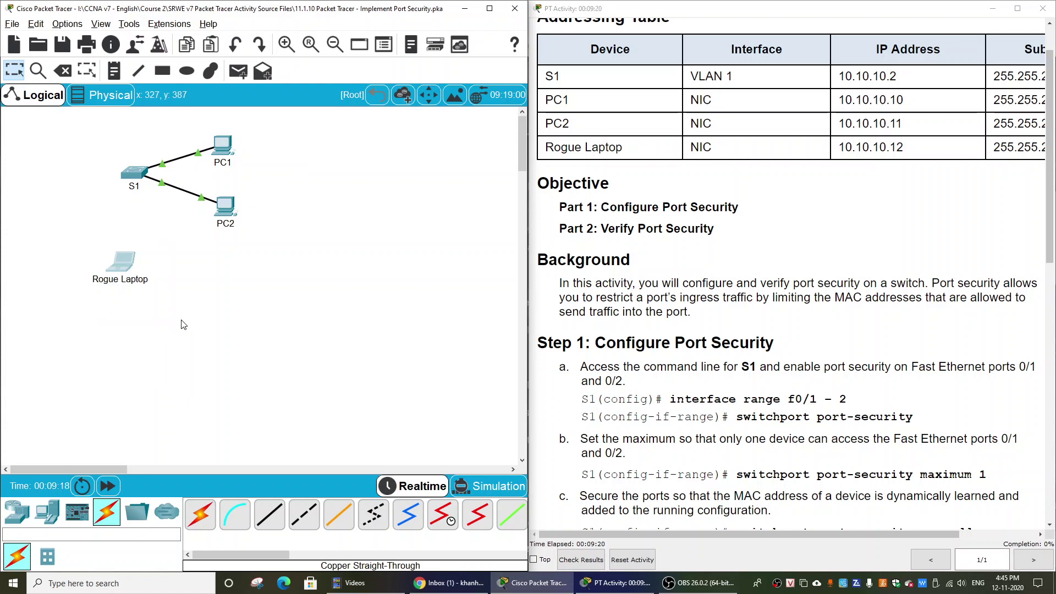
drag(78, 245, 162, 301)
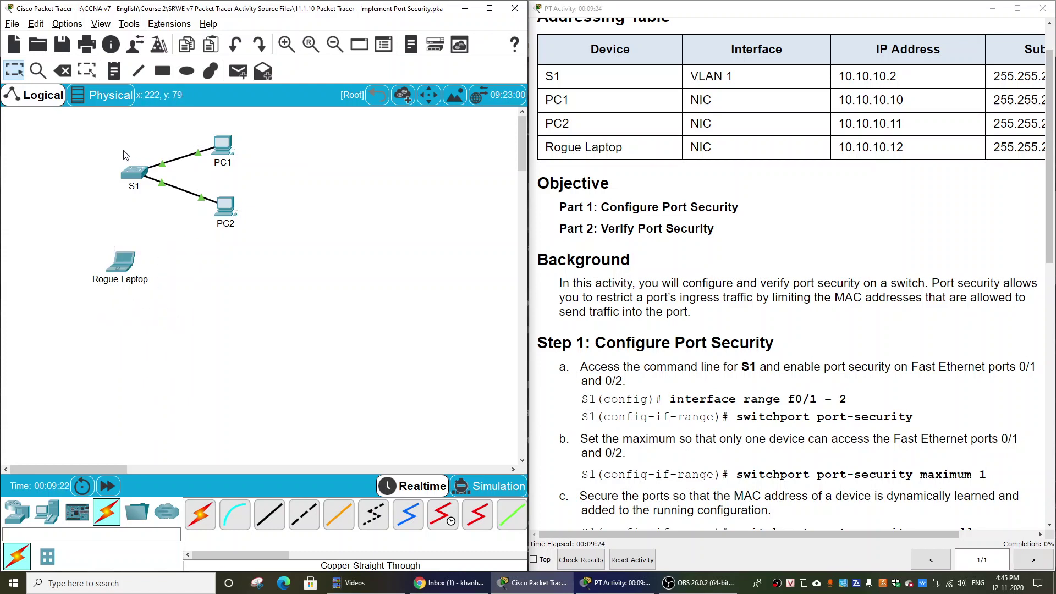
drag(104, 127, 302, 238)
drag(160, 144, 175, 210)
Step: In S1's CLI, enter global configuration and select interface range fa0/1 - 2
click(133, 174)
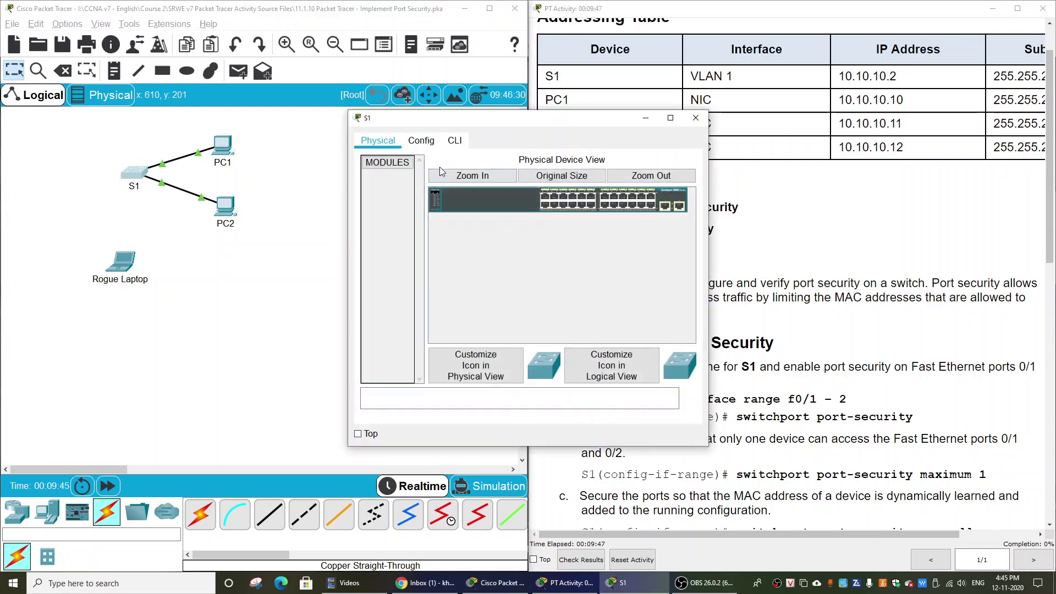
click(455, 141)
key(Return)
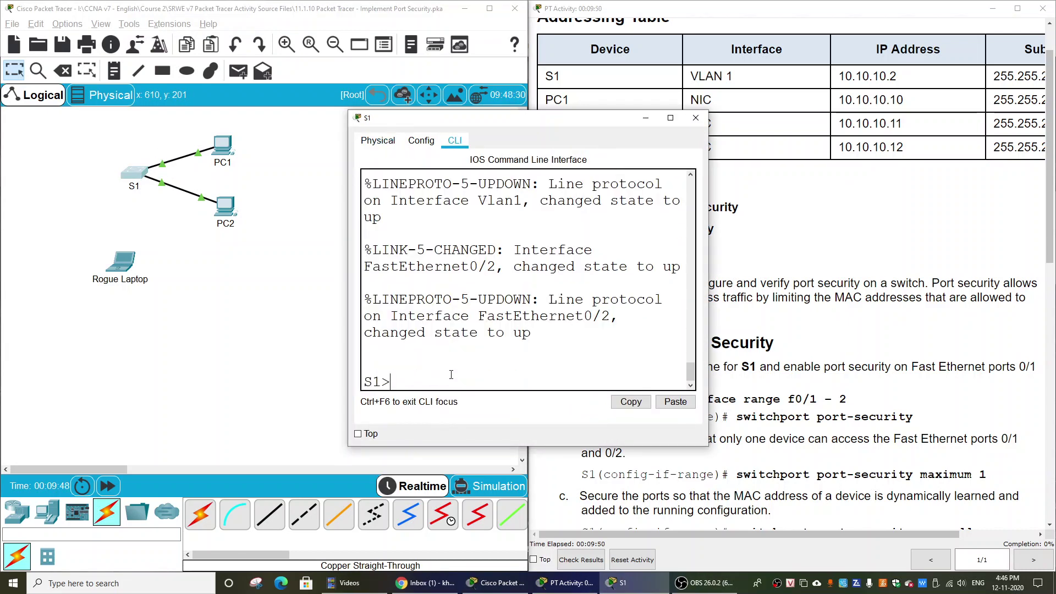
text(en)
key(Return)
text(c t)
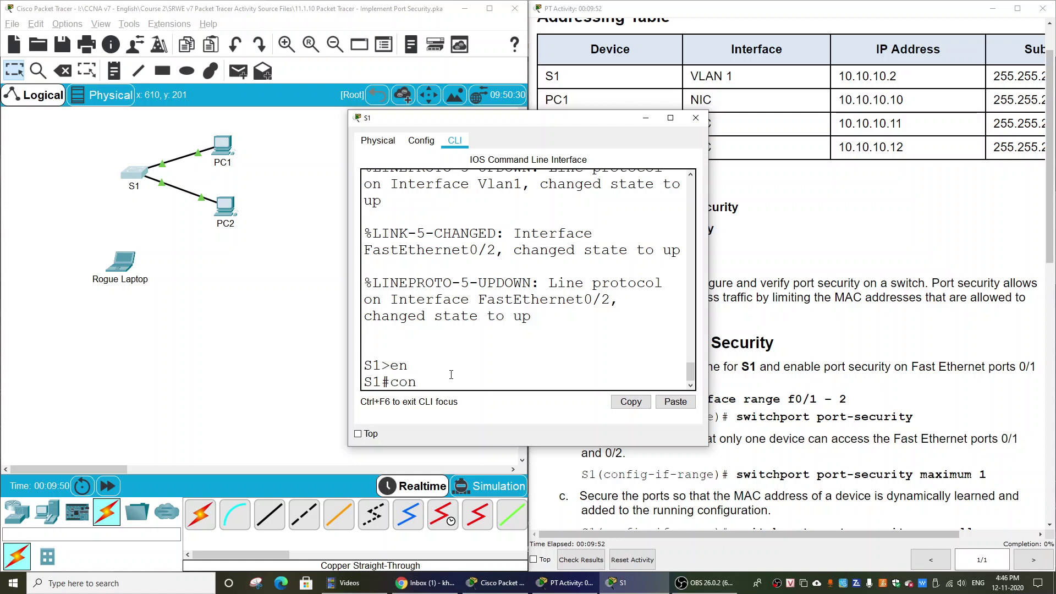
key(Return)
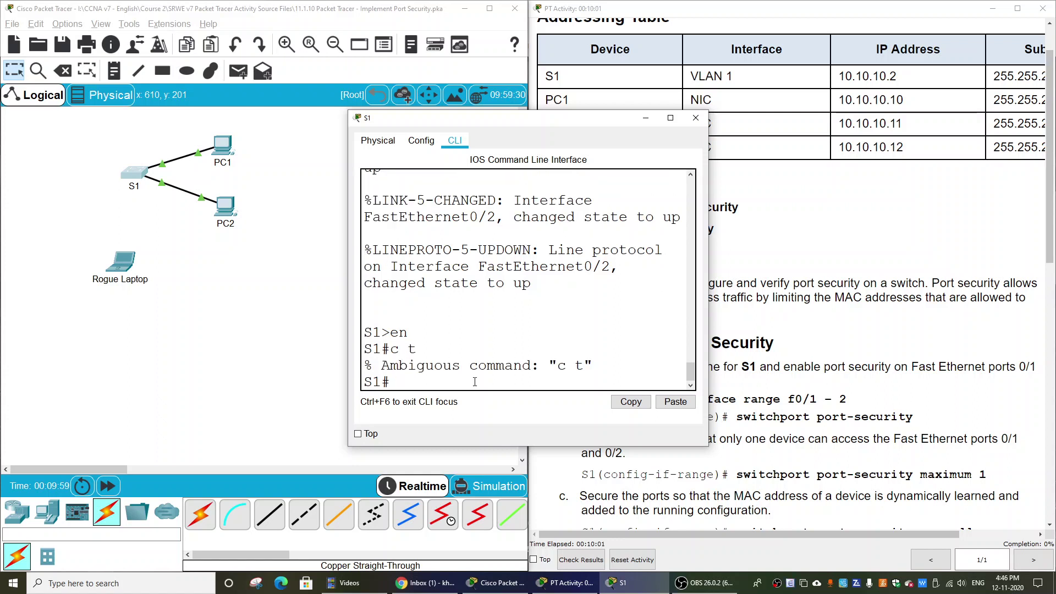
text(conf t)
key(Return)
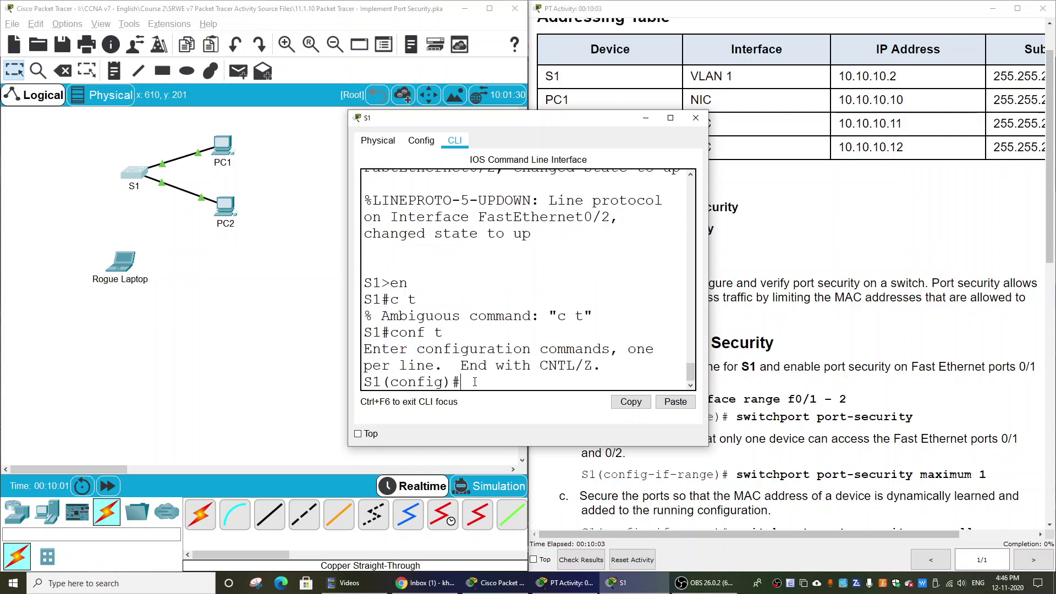
text(int range fa0/1 - 2)
key(Return)
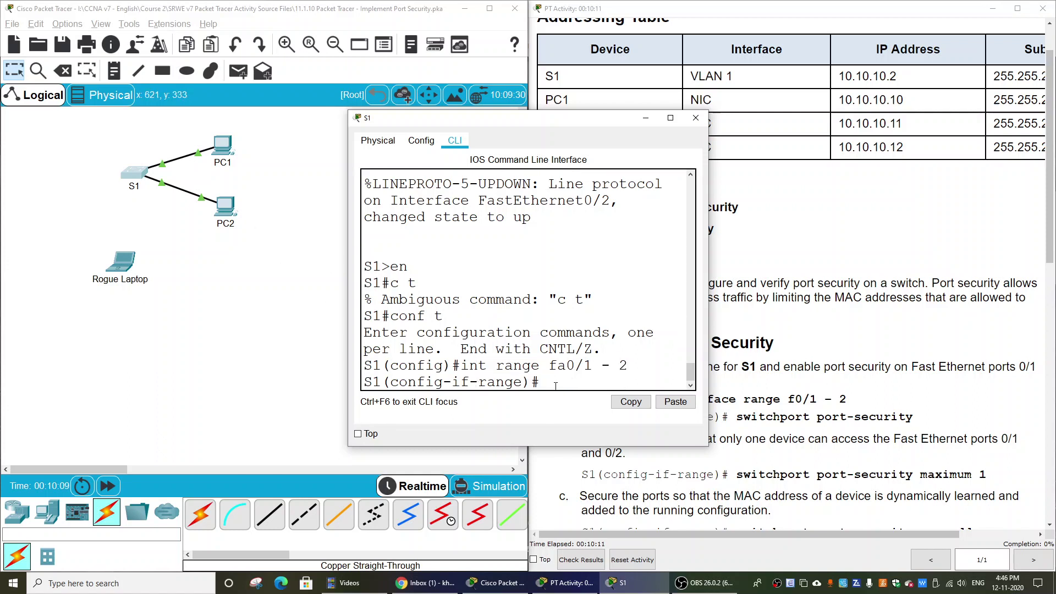
Step: Enter switchport port-security on Fa0/1–0/2
click(669, 117)
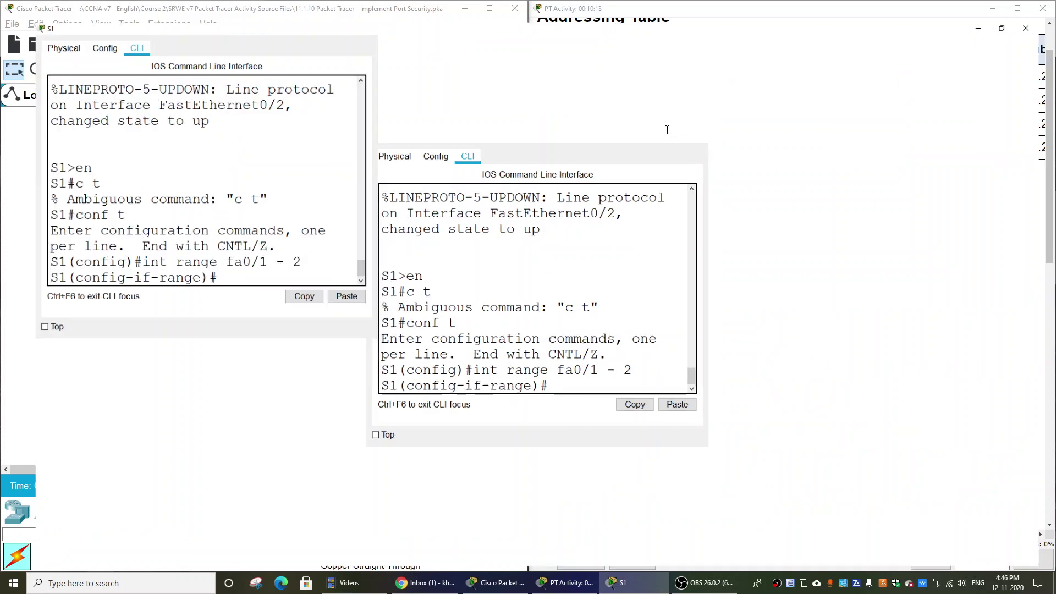
text(sw)
key(Tab)
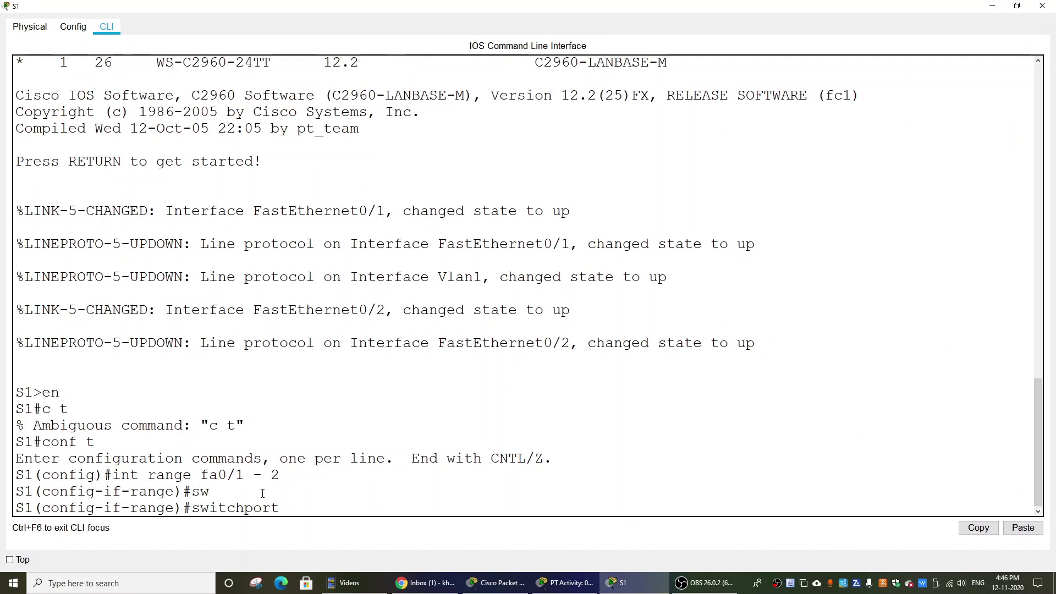
text(port)
key(Tab)
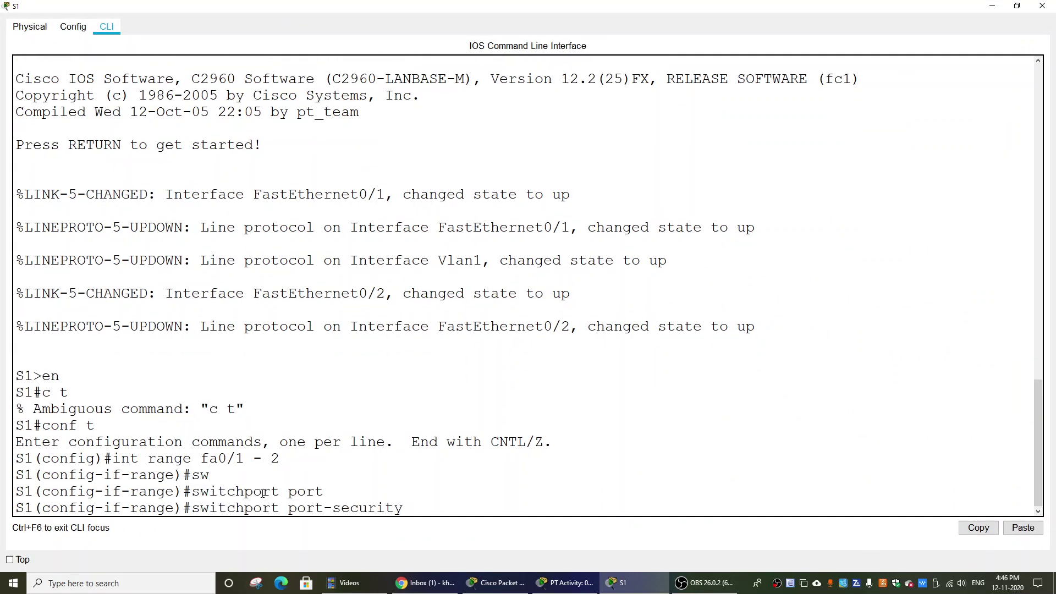
key(Return)
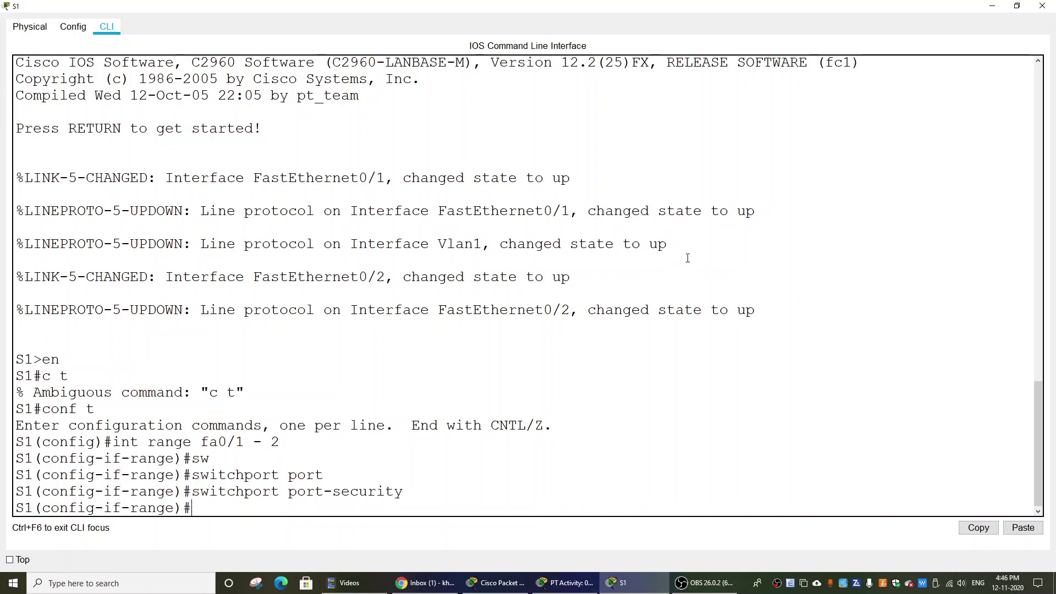
Step: Hide S1's window and read the interface range in the activity instructions
click(992, 6)
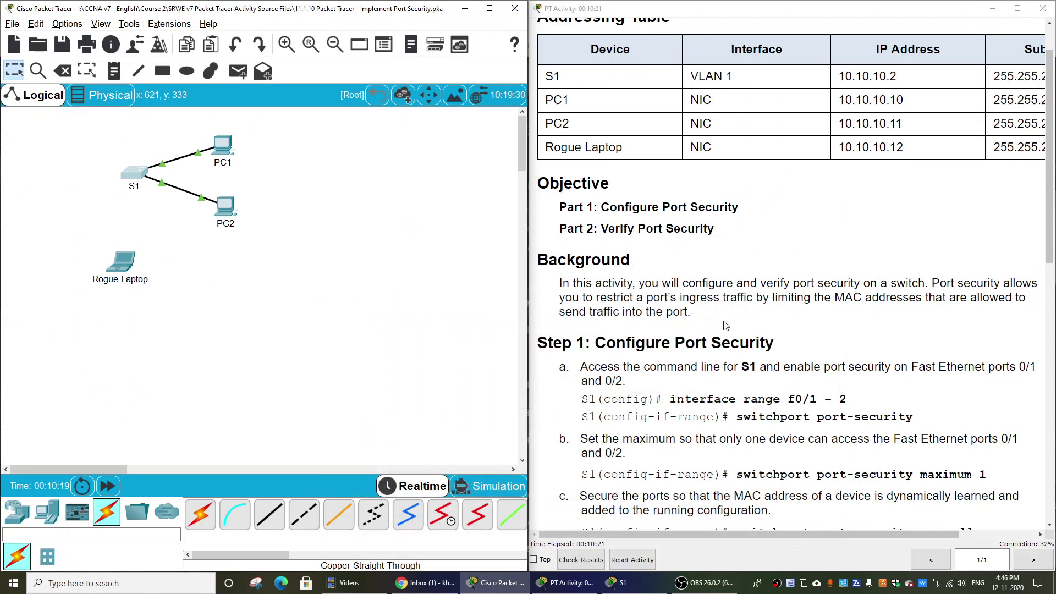
scroll(736, 390, down, 3)
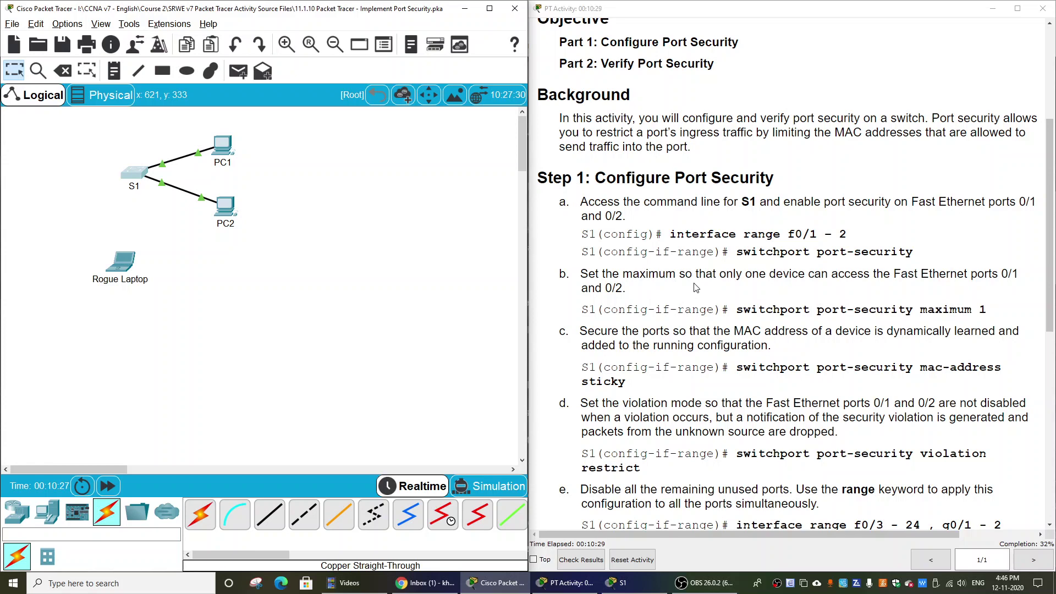
drag(790, 241, 895, 245)
click(882, 323)
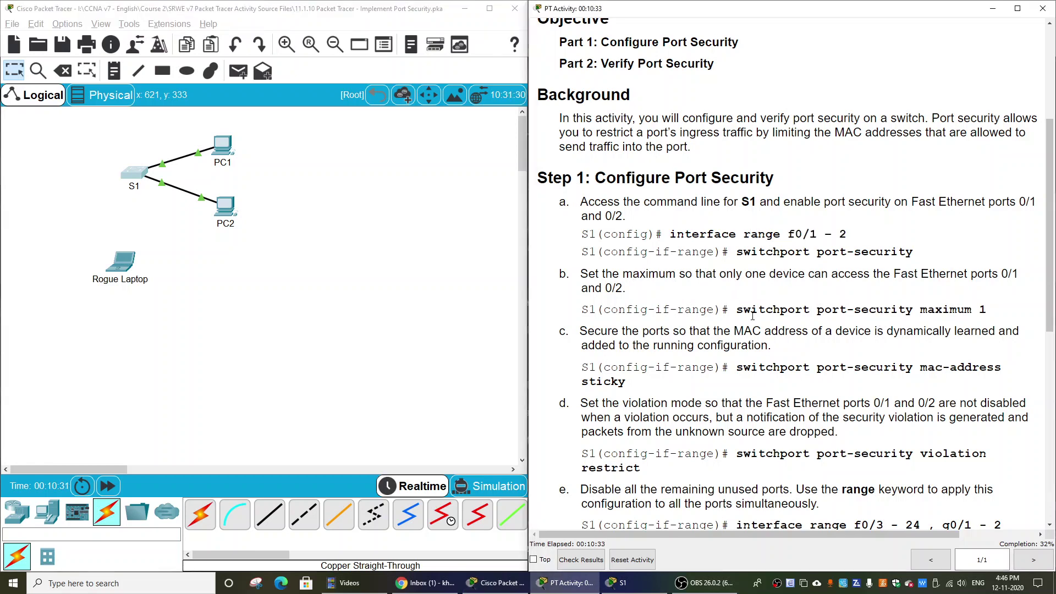
Step: Enter switchport port-security maximum 1 on S1's Fa0/1–0/2
click(141, 174)
click(670, 118)
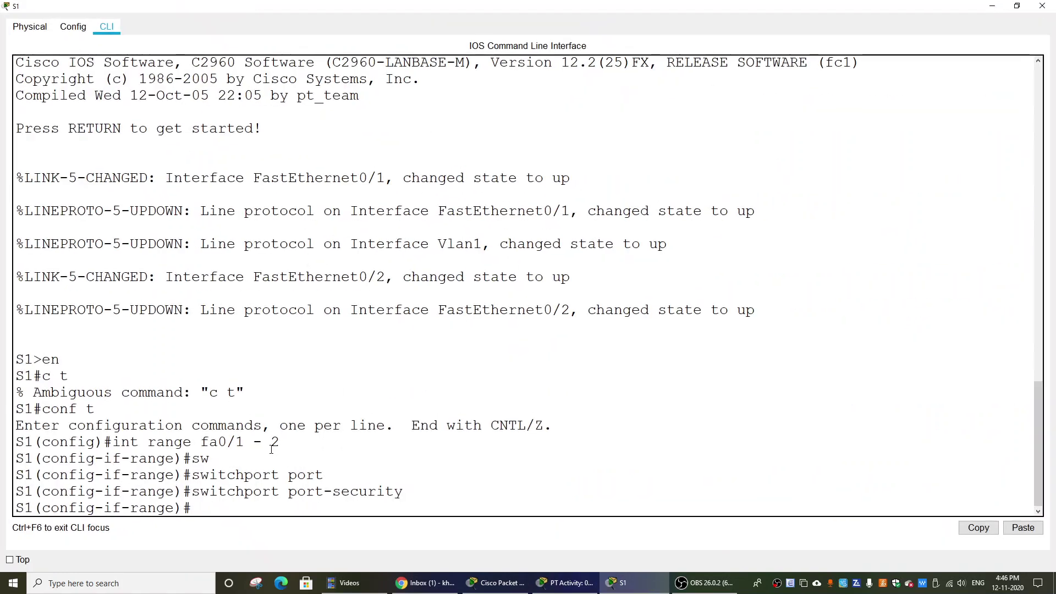
text(sw)
key(Tab)
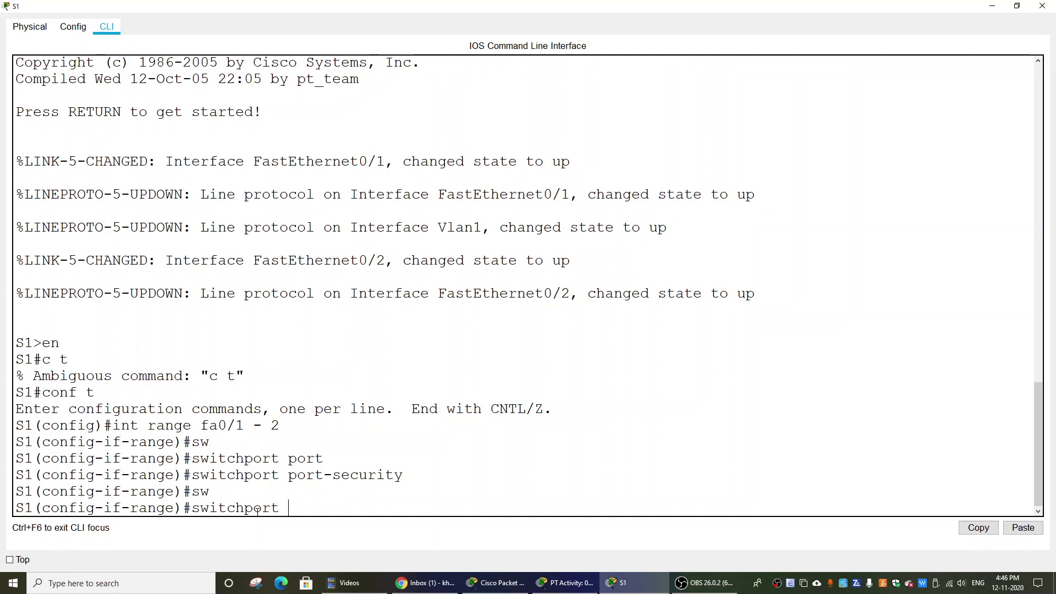
text(po)
key(Tab)
text(m)
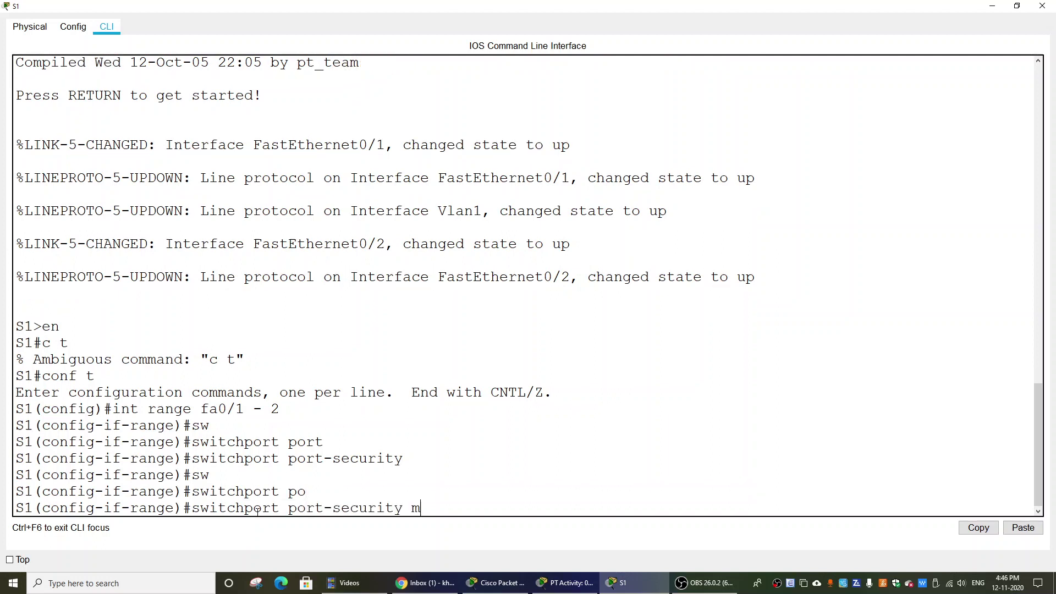
text(ax)
key(Tab)
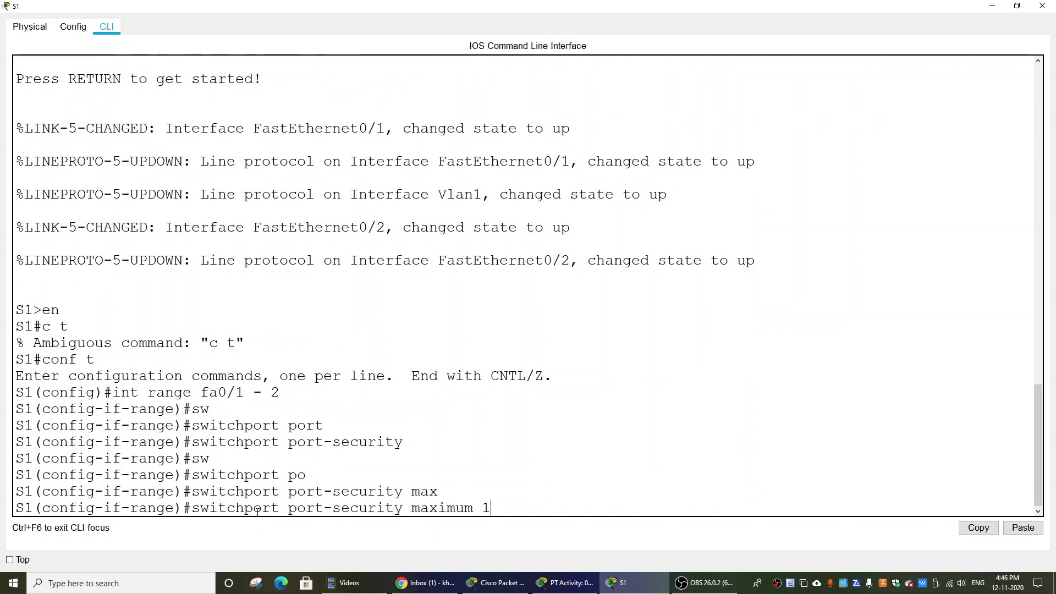
text(1)
key(Return)
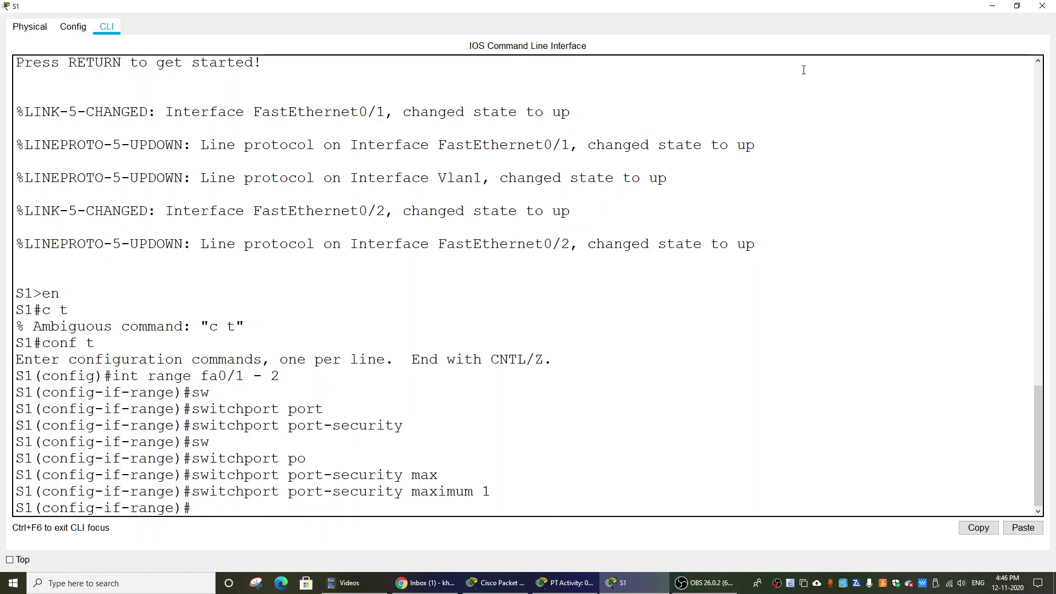
click(992, 6)
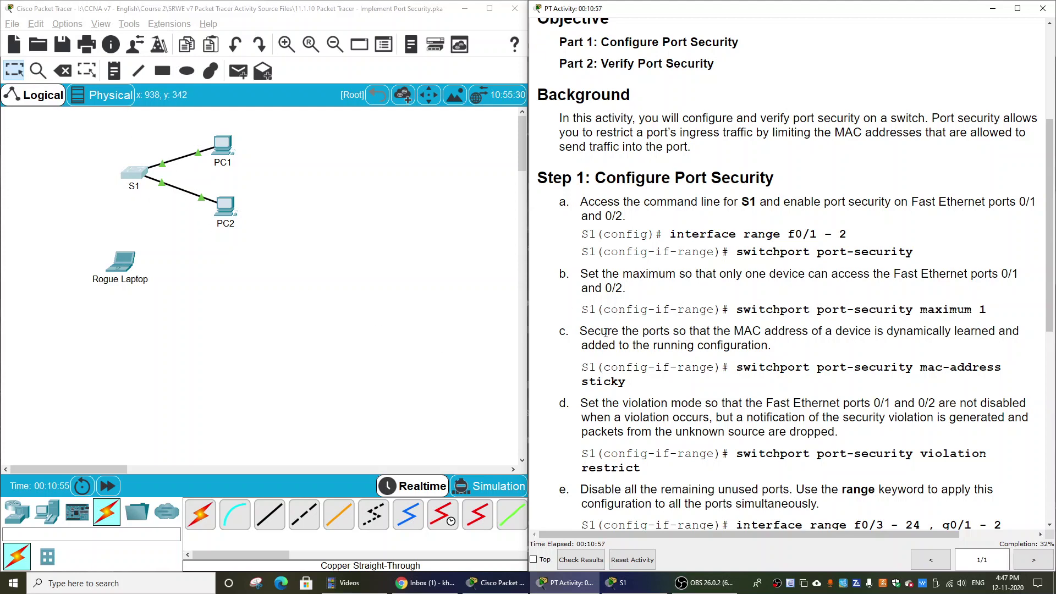
Step: Enter switchport port-security mac-address sticky on S1's Fa0/1–0/2
click(141, 179)
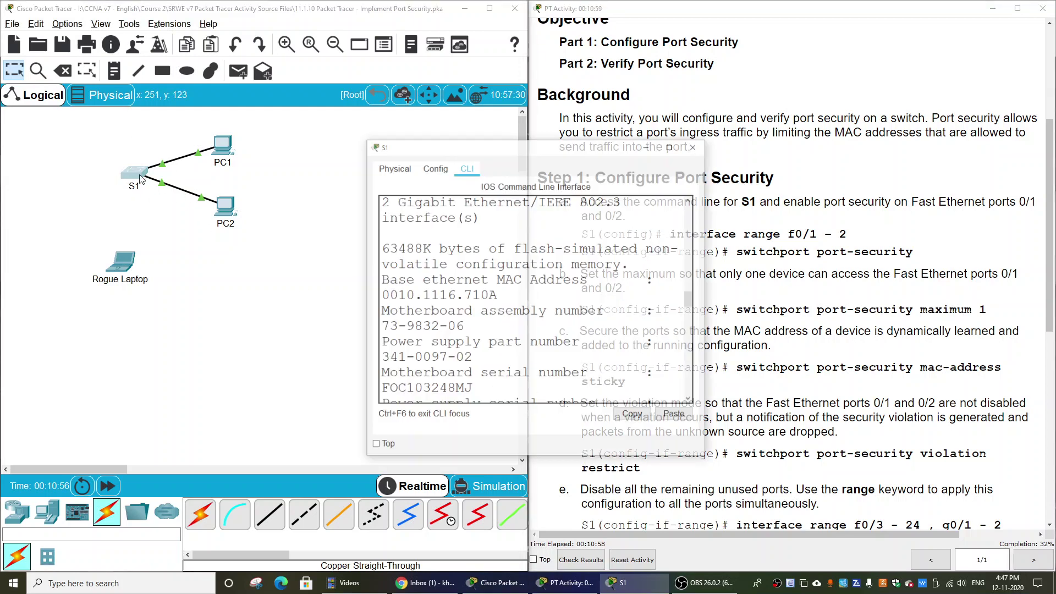
click(675, 112)
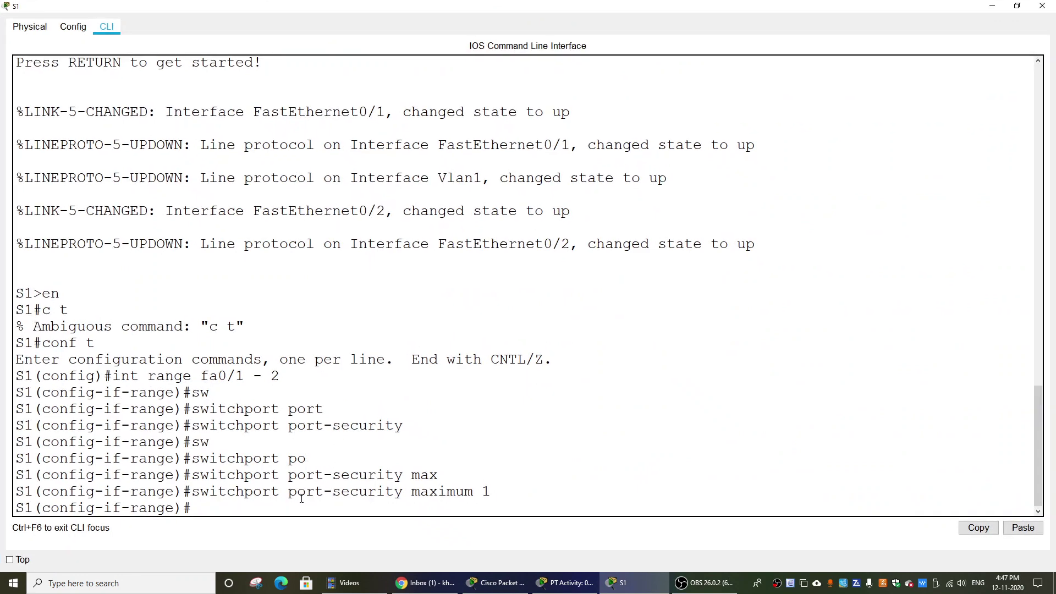
text(sw)
key(Tab)
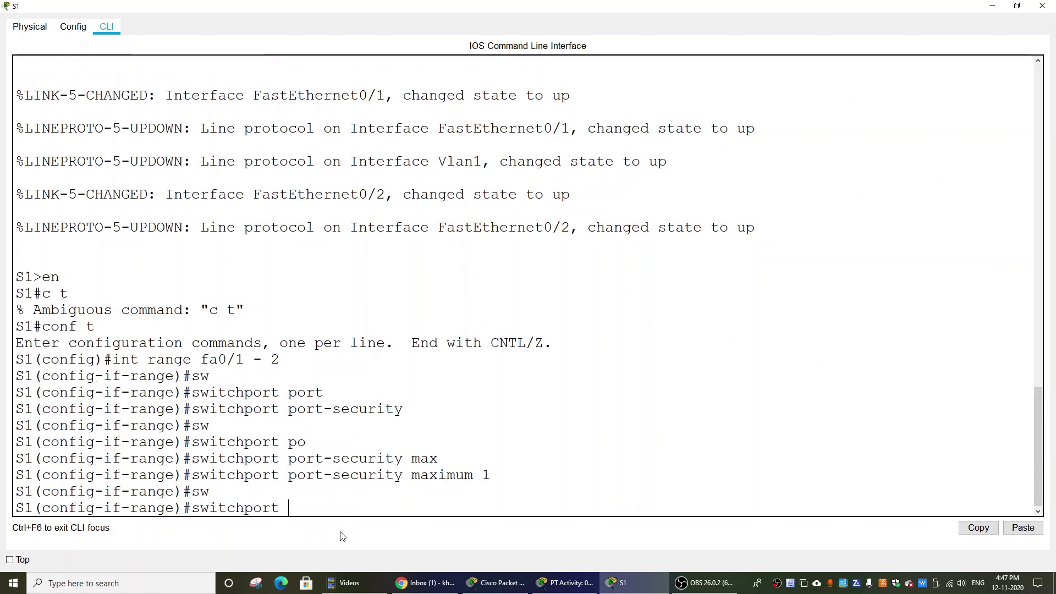
text(p)
key(Tab)
text(o)
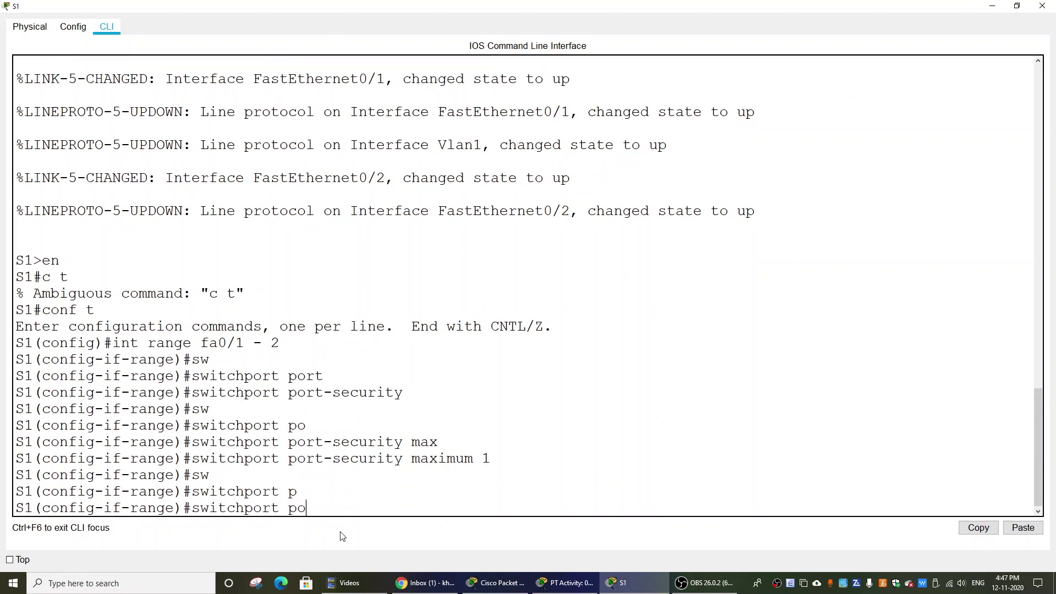
key(Tab)
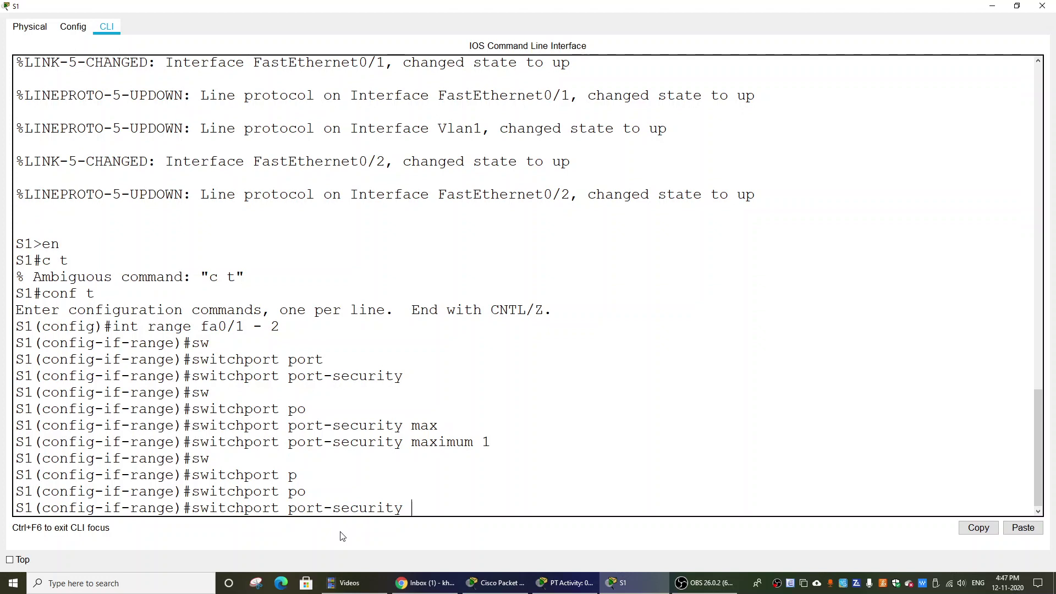
text(m)
text(a)
key(BackSpace)
key(BackSpace)
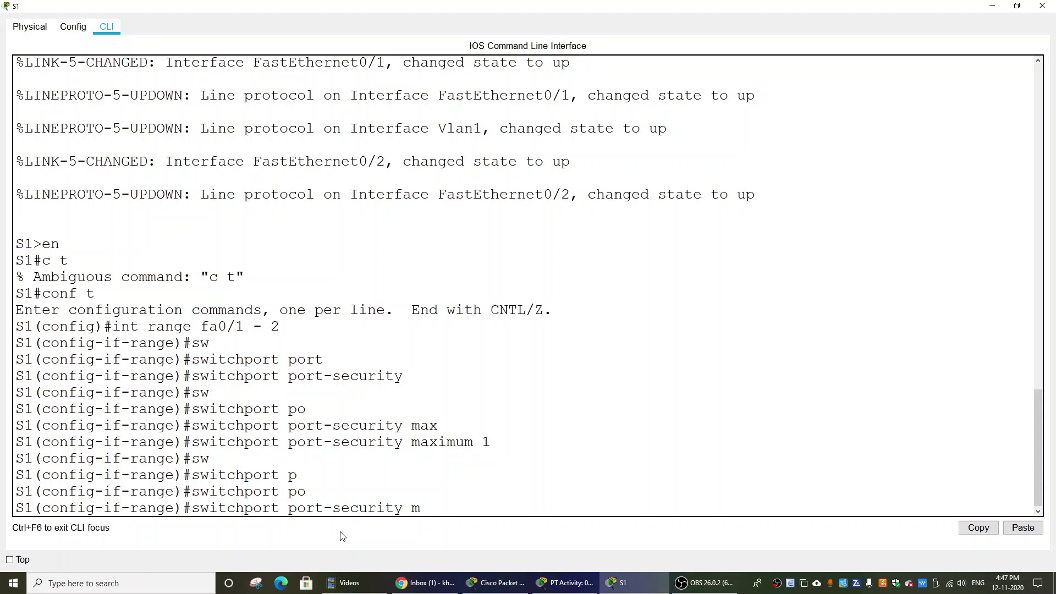
text(?)
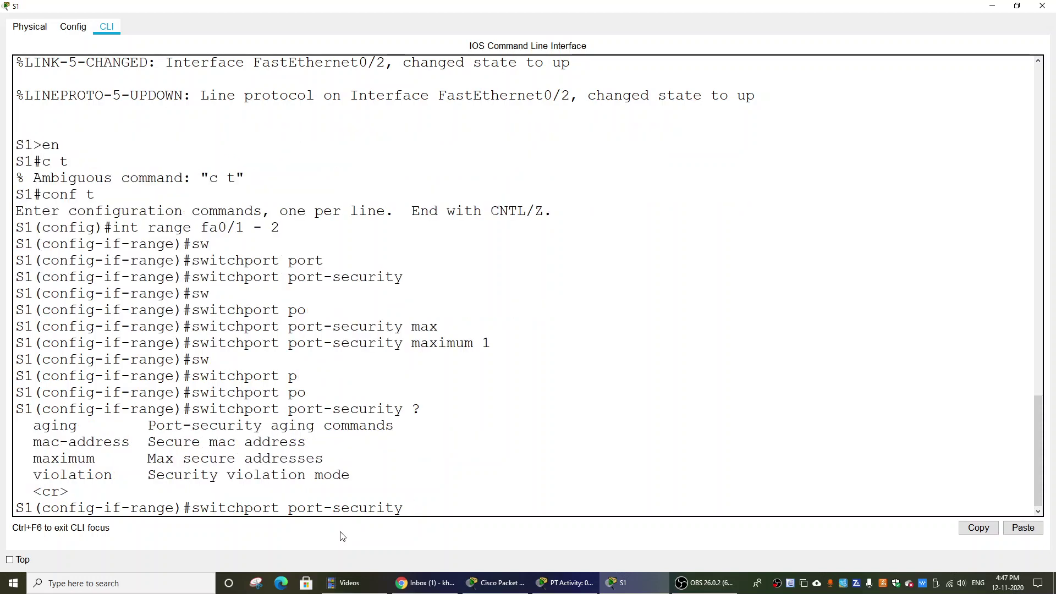
text(mac)
key(Tab)
text(stik)
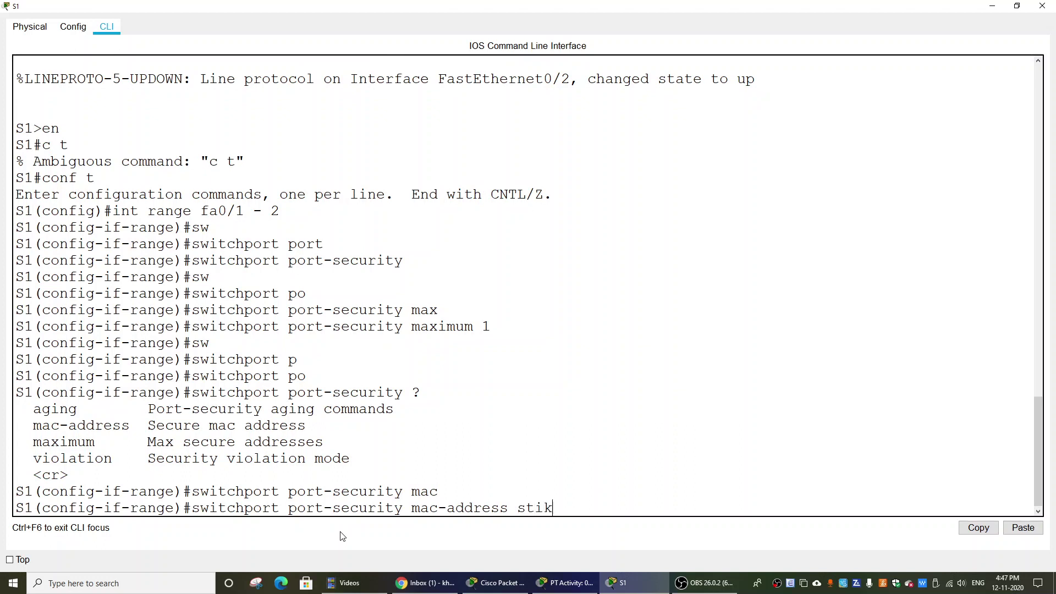
key(Tab)
key(BackSpace)
text(c)
key(Tab)
key(Return)
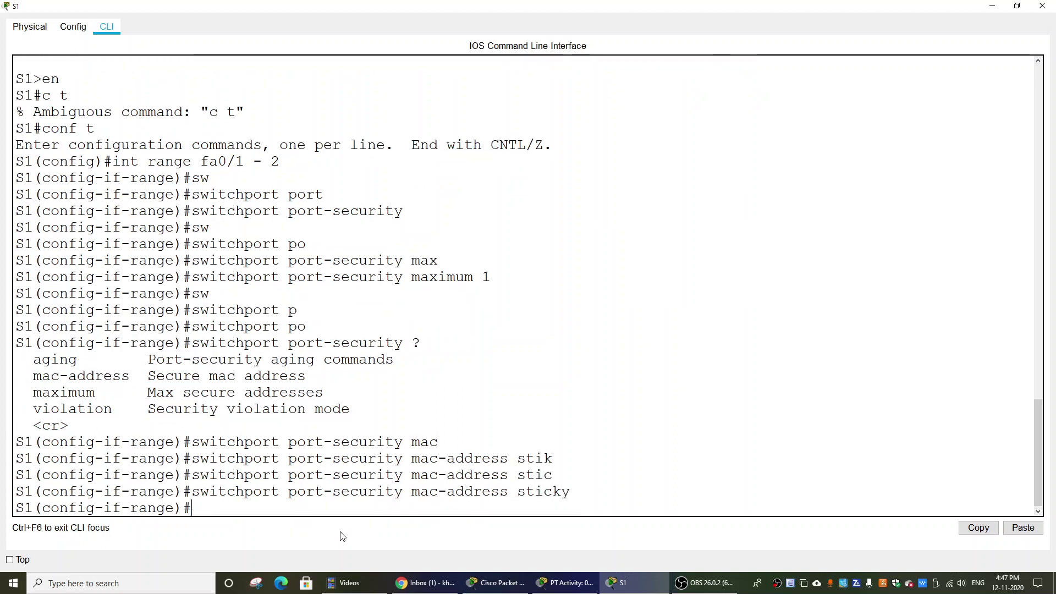
key(Return)
key(Return)
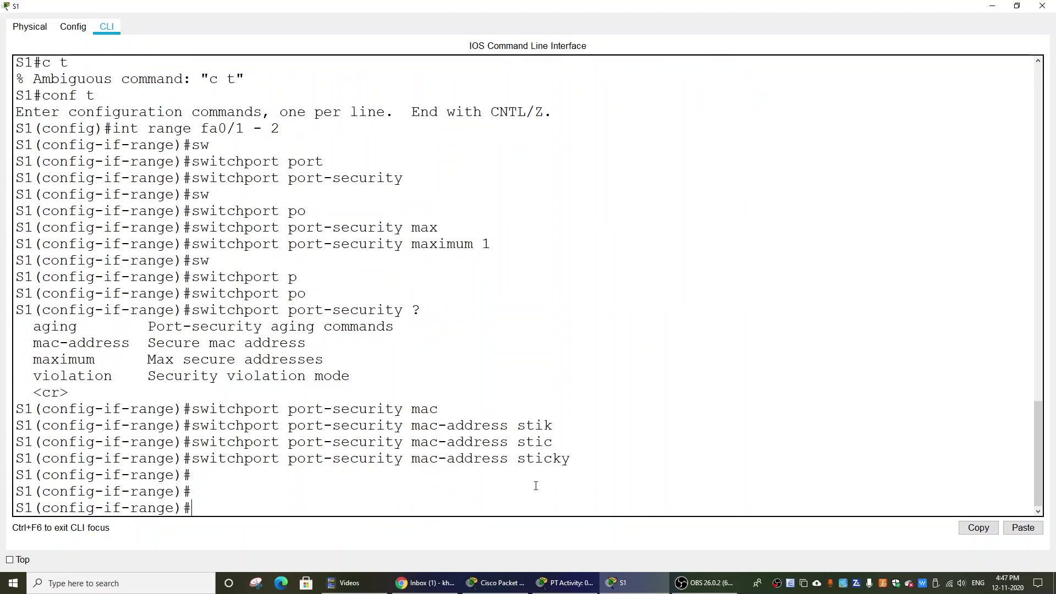
drag(208, 458, 535, 458)
Step: Close S1's console and start a simple PDU with PC1 as the source
click(1040, 7)
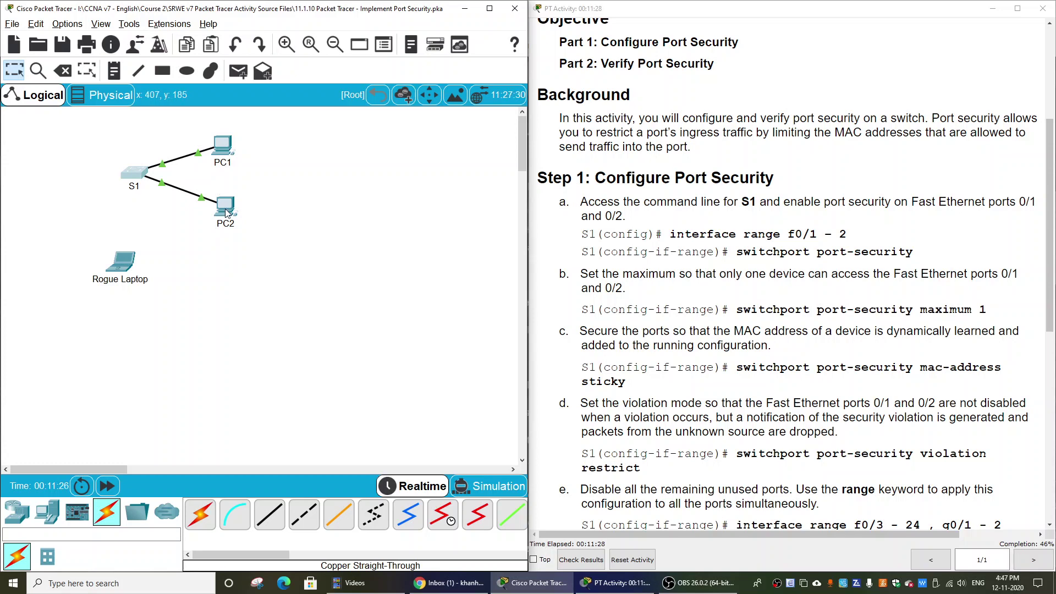
mouse_move(225, 213)
click(238, 71)
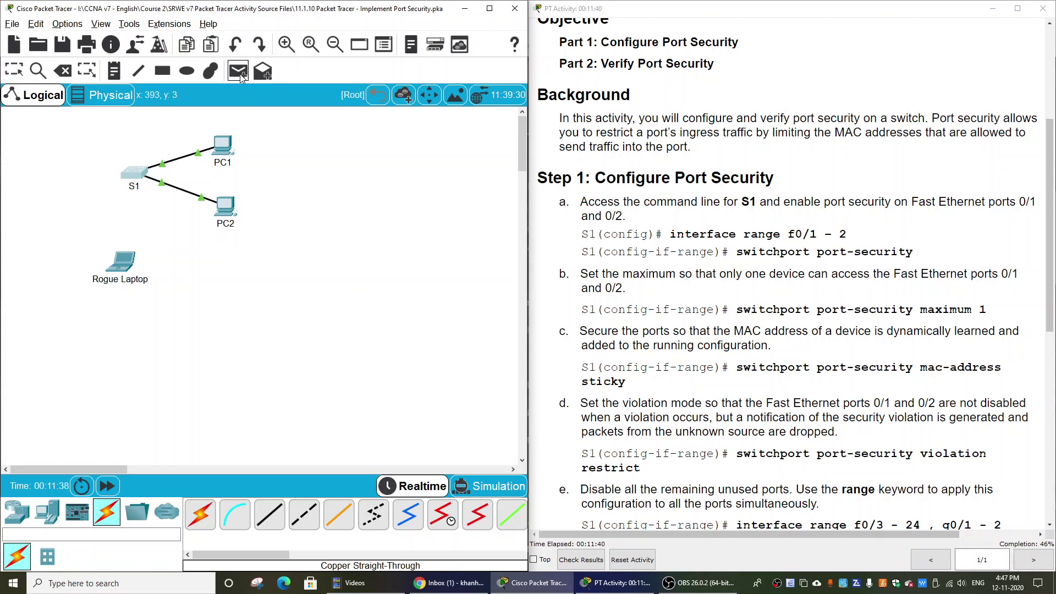
click(229, 148)
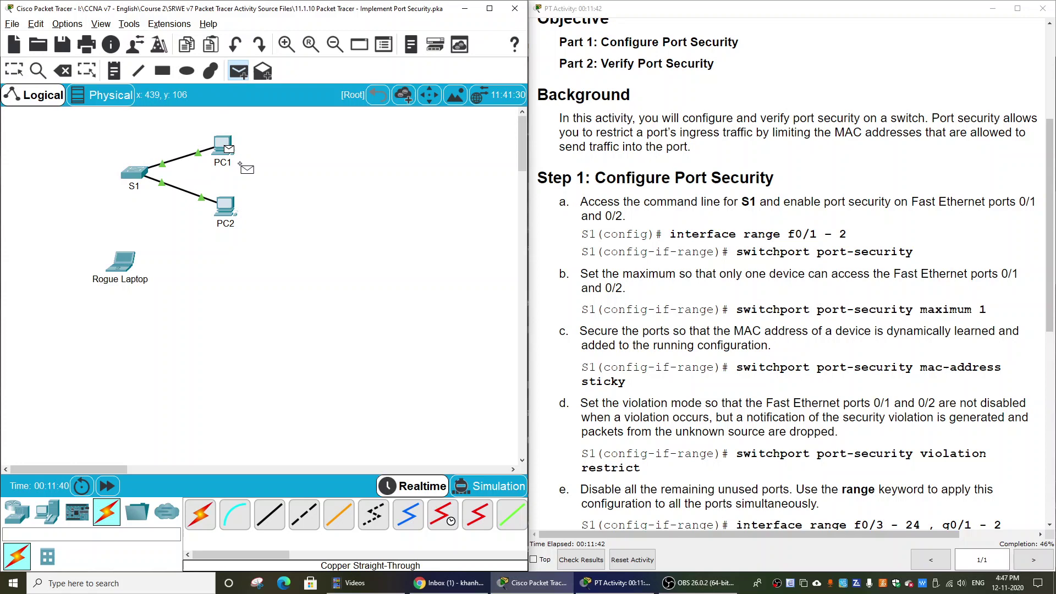
Step: Send the PDU to PC2, then run 'do show run' on S1 to check sticky MACs on Fa0/1 and Fa0/2
click(225, 211)
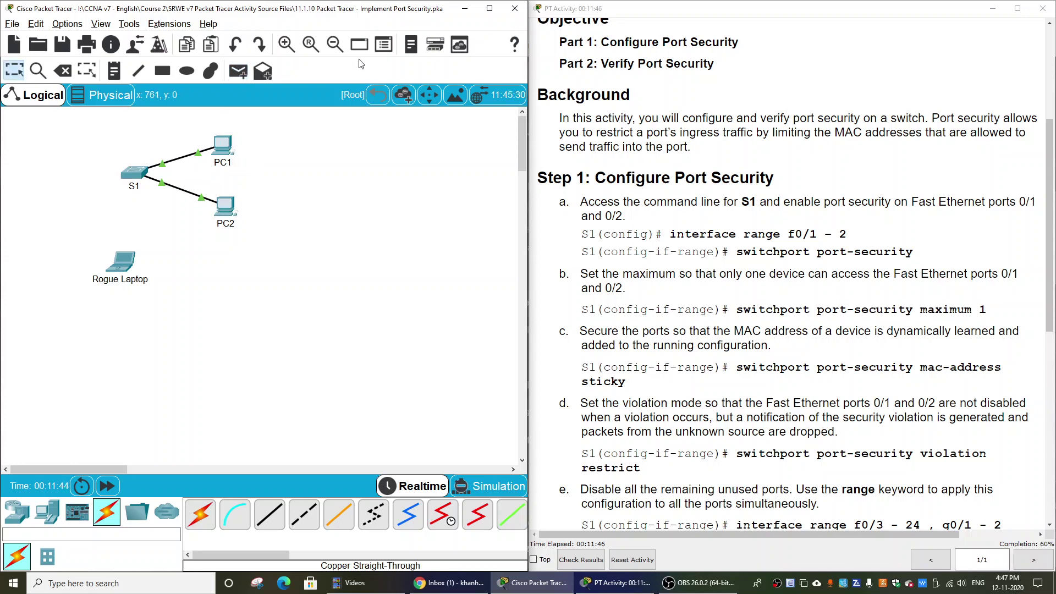
click(142, 173)
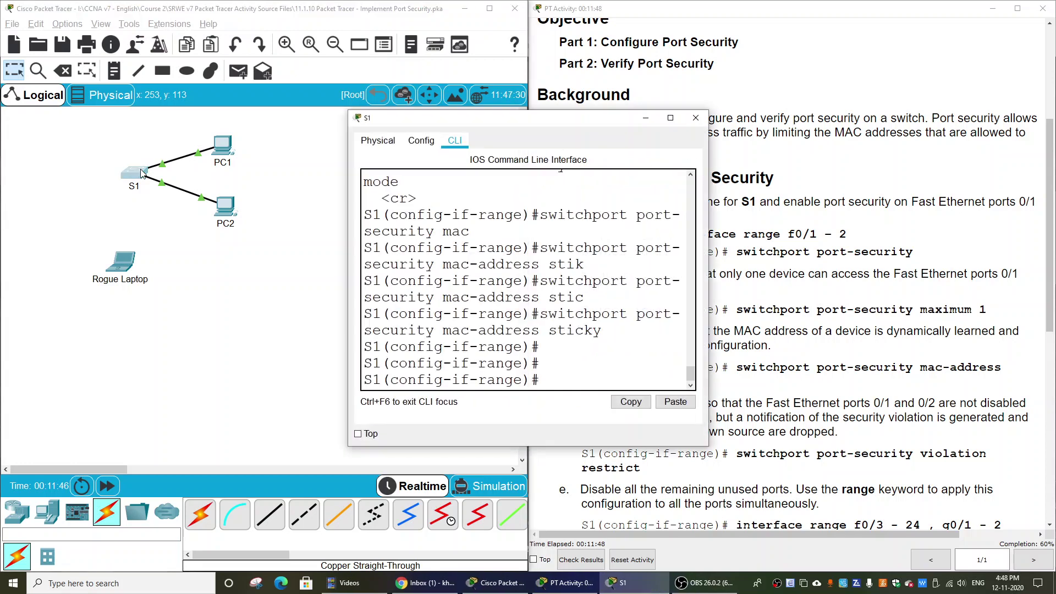
click(671, 116)
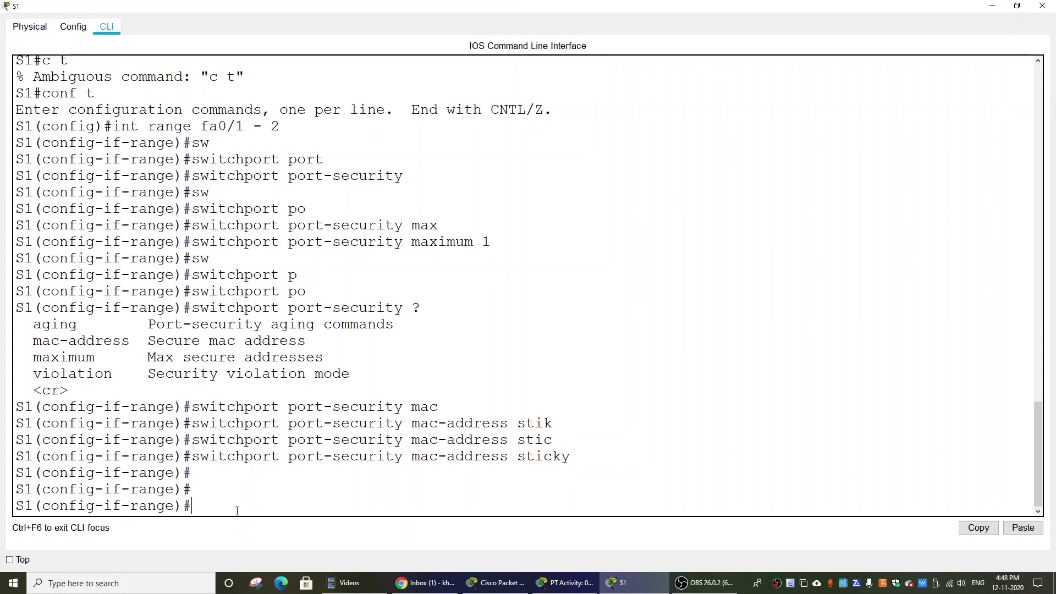
text(do show run)
key(Return)
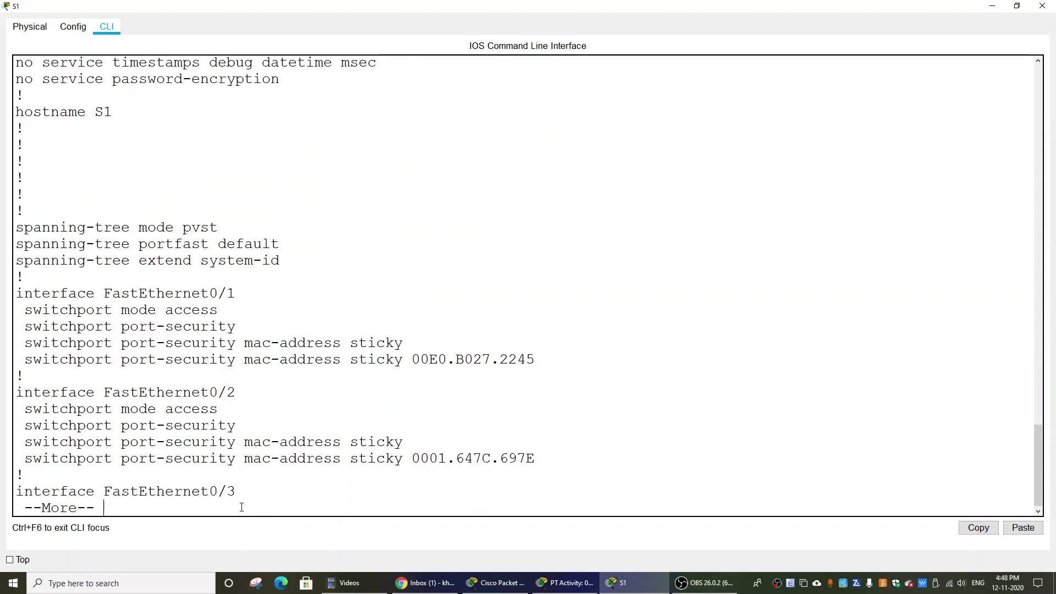
key(Return)
key(Return)
key(Return)
key(Return)
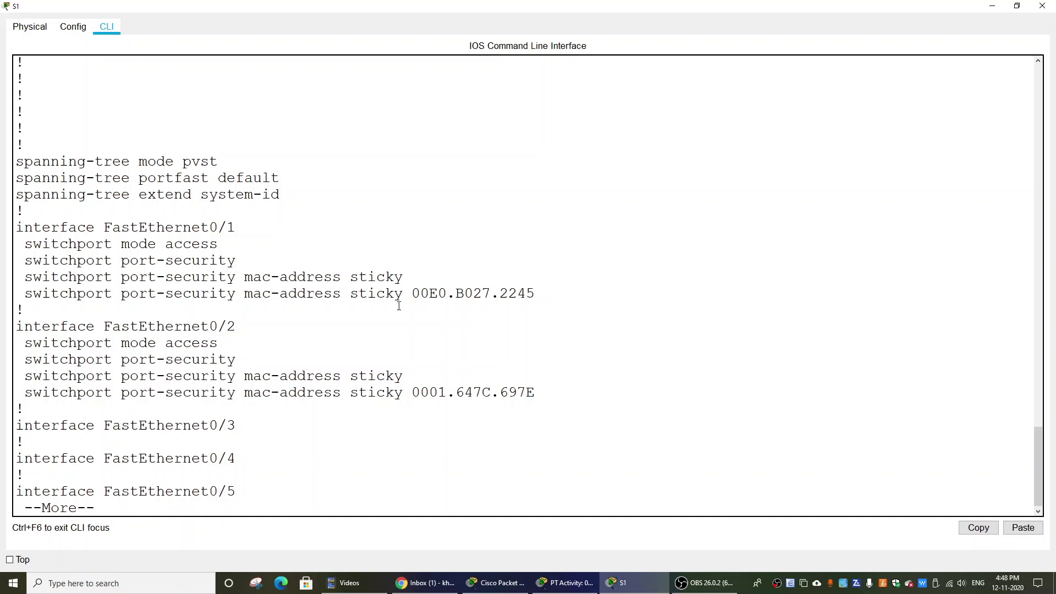
drag(414, 297, 540, 293)
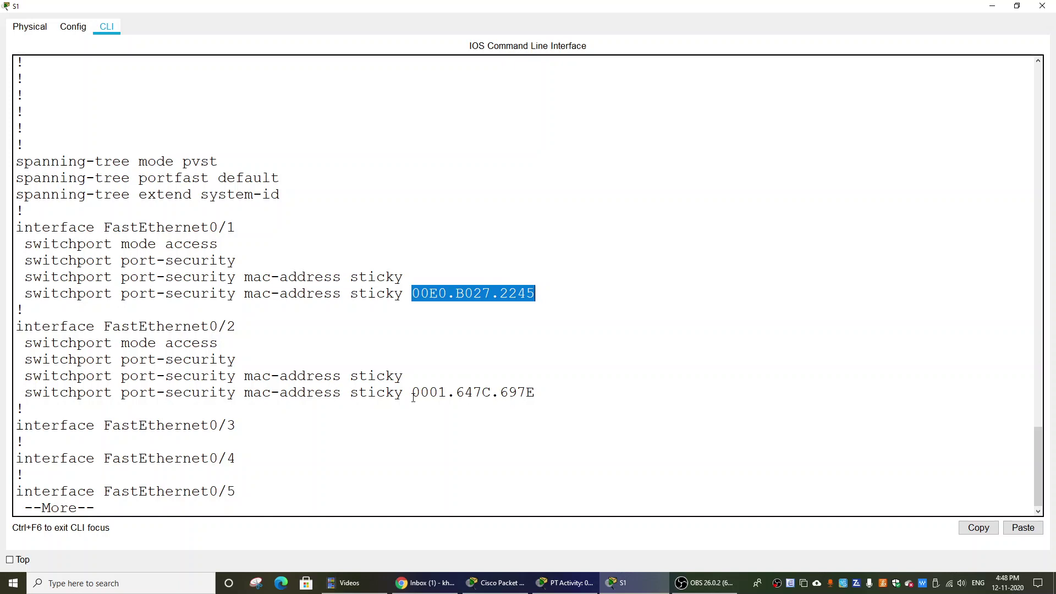
drag(413, 394, 533, 394)
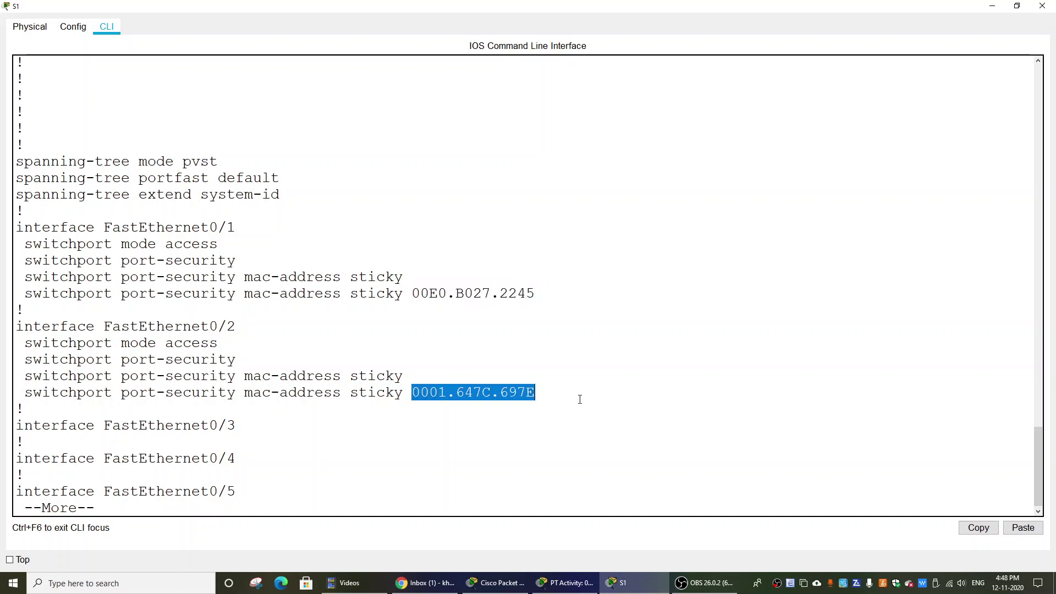
click(1051, 3)
scroll(728, 251, down, 5)
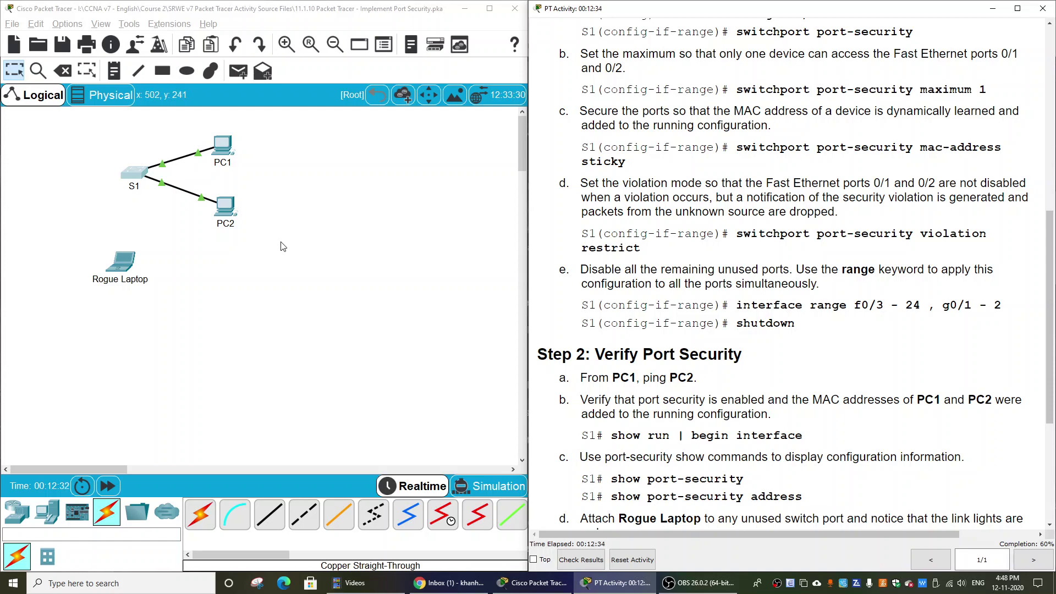
Step: In S1's CLI, list the options for switchport port-security violation
click(134, 173)
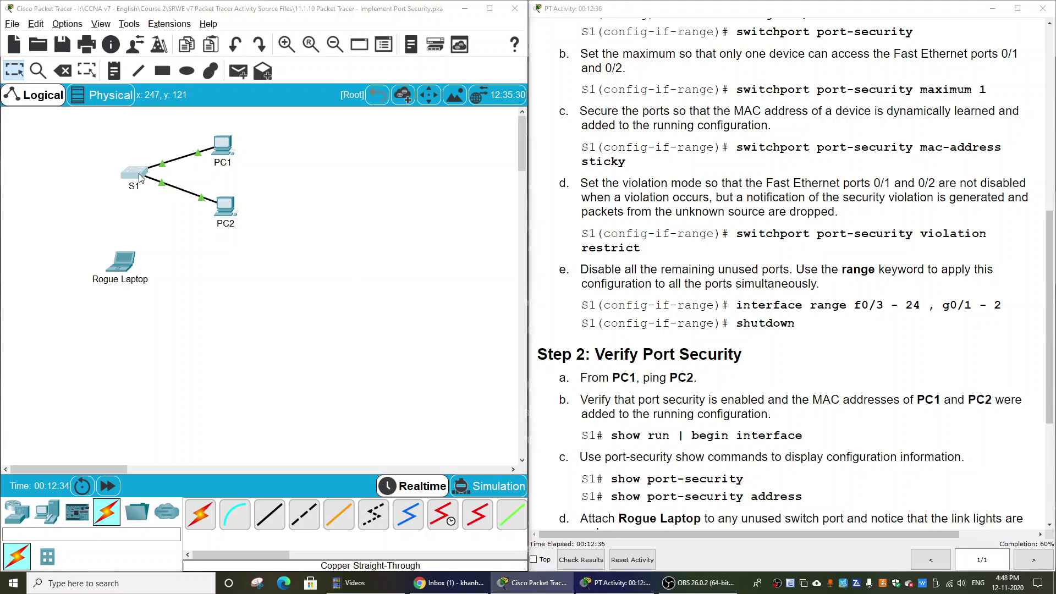
click(670, 118)
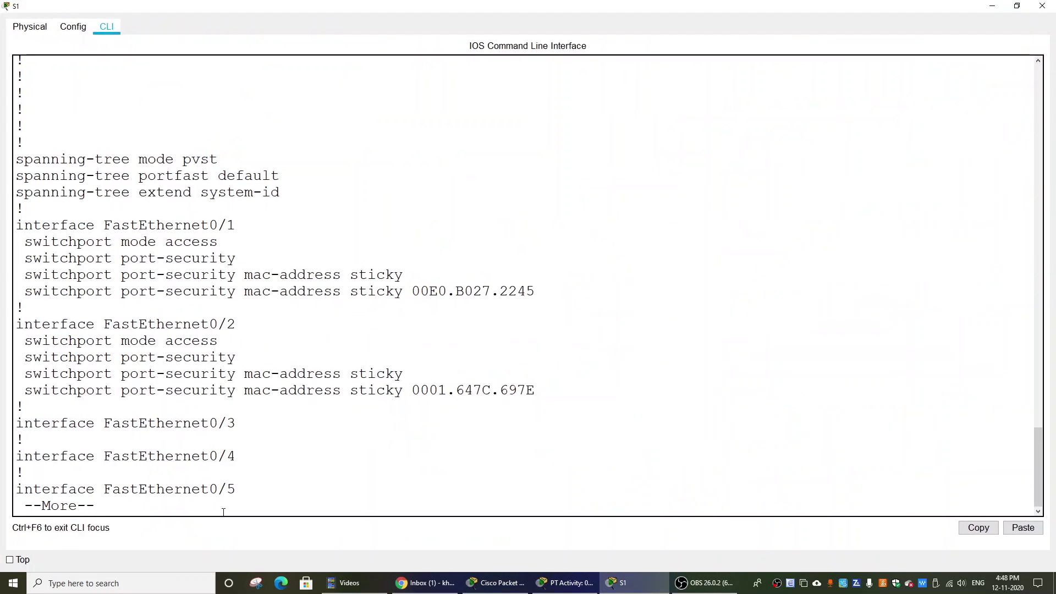
click(224, 507)
key(q)
key(Return)
text(sw)
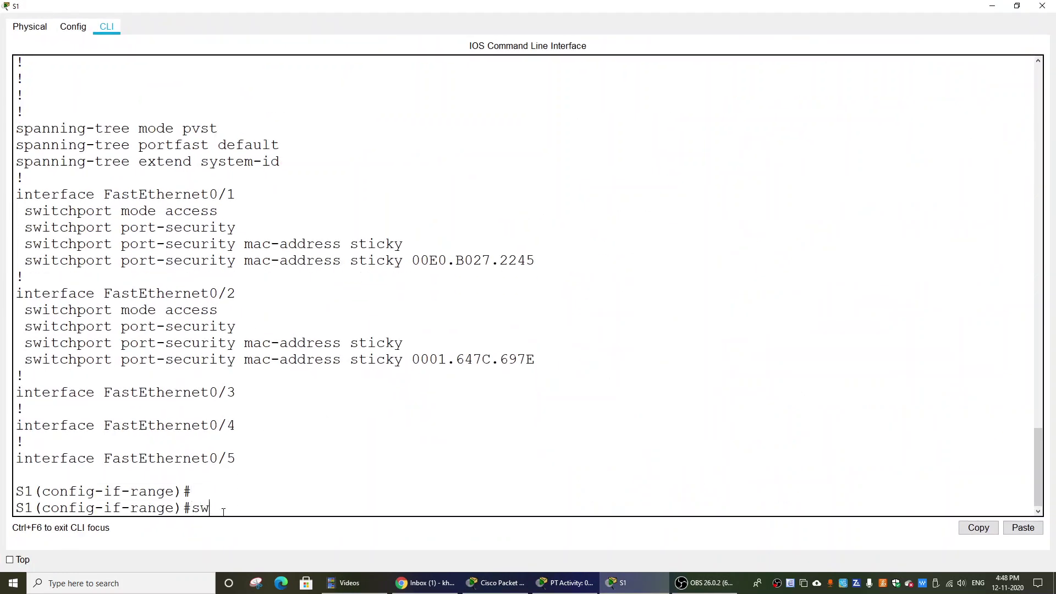
key(Tab)
text(po)
key(Tab)
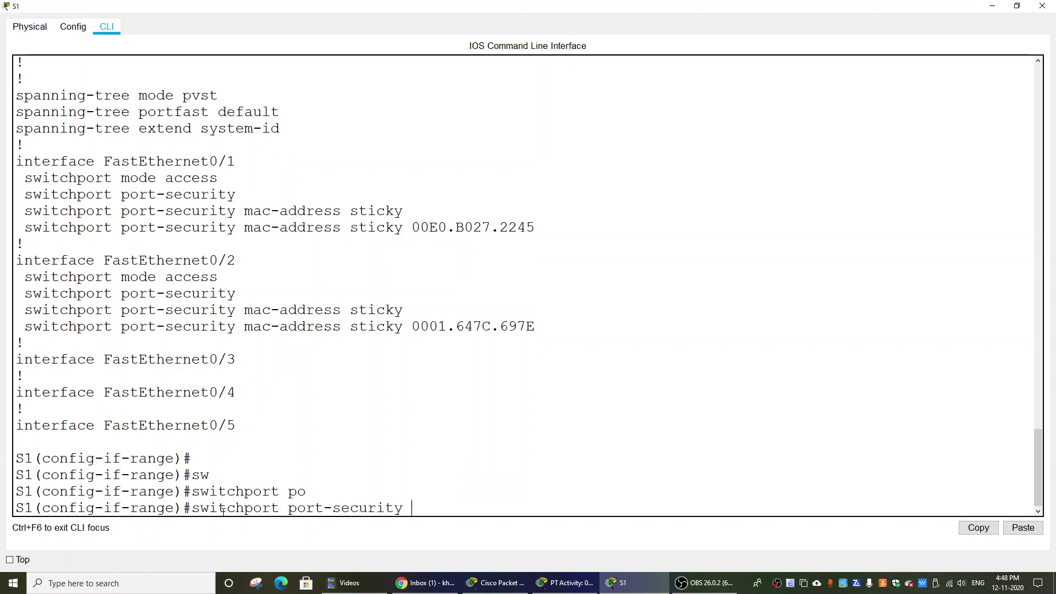
text(vo)
key(BackSpace)
text(i)
key(Tab)
text(?)
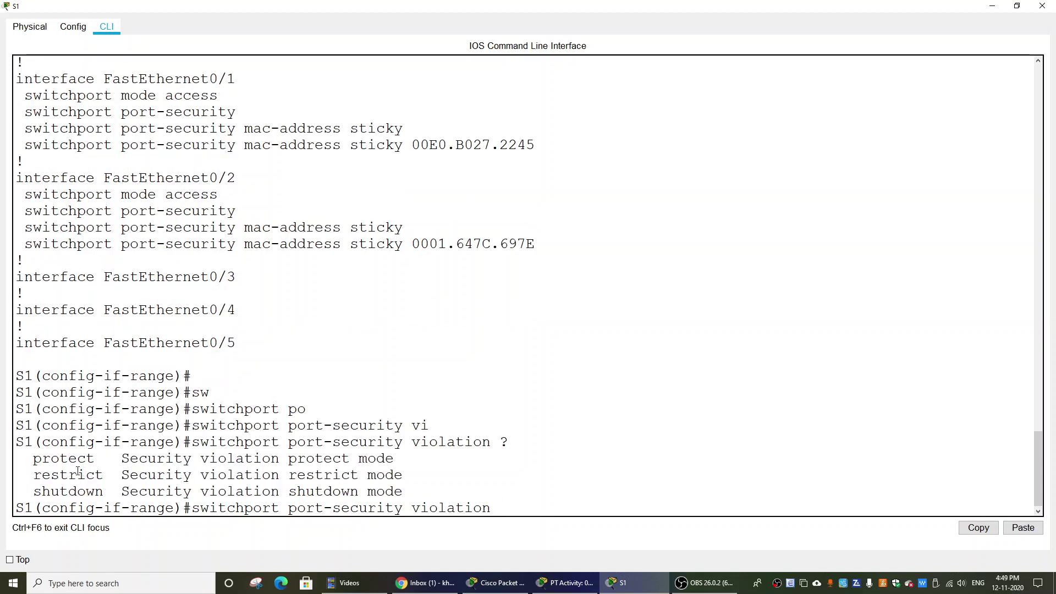
Step: Review the protect, restrict and shutdown violation modes in the help output
drag(34, 461, 403, 465)
click(185, 477)
drag(41, 475, 407, 476)
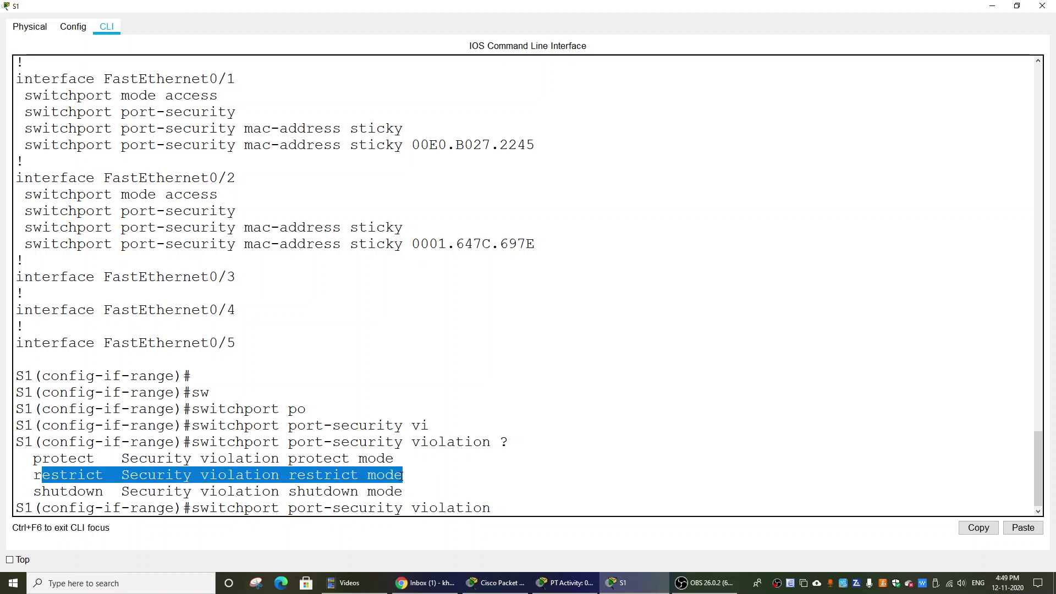
click(438, 476)
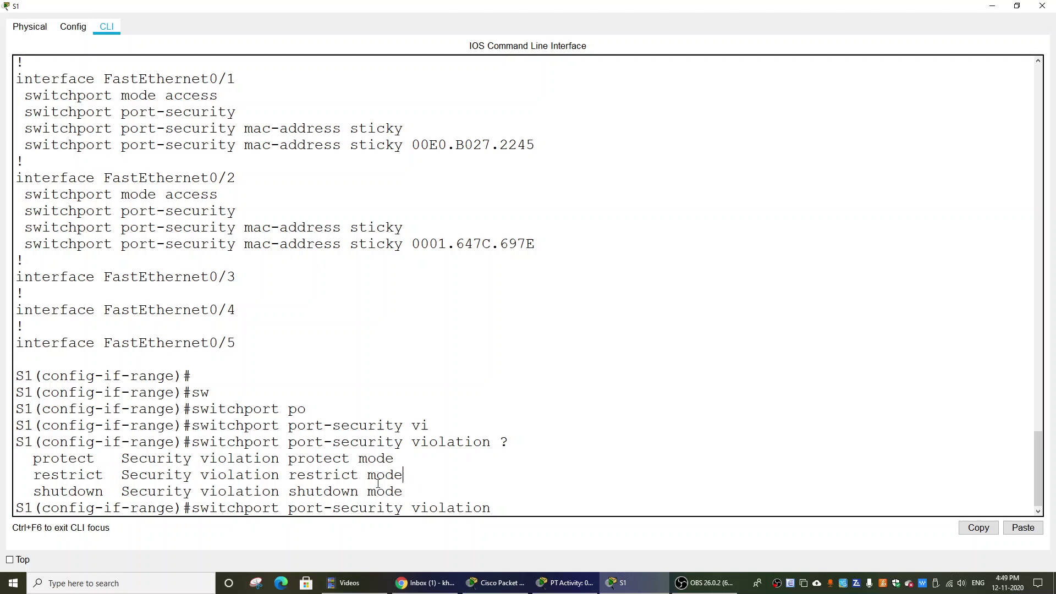
drag(34, 491, 409, 491)
click(144, 493)
Step: Apply violation mode restrict to Fa0/1–0/2 and close S1's console
click(517, 506)
text(res)
key(Tab)
key(Return)
key(Return)
key(Return)
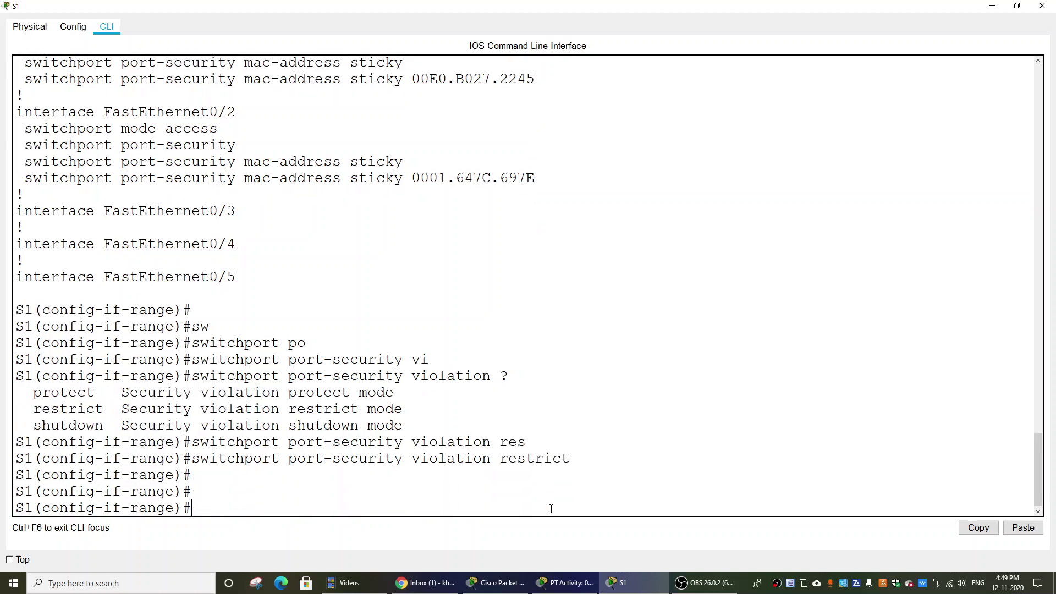
click(1042, 6)
click(746, 372)
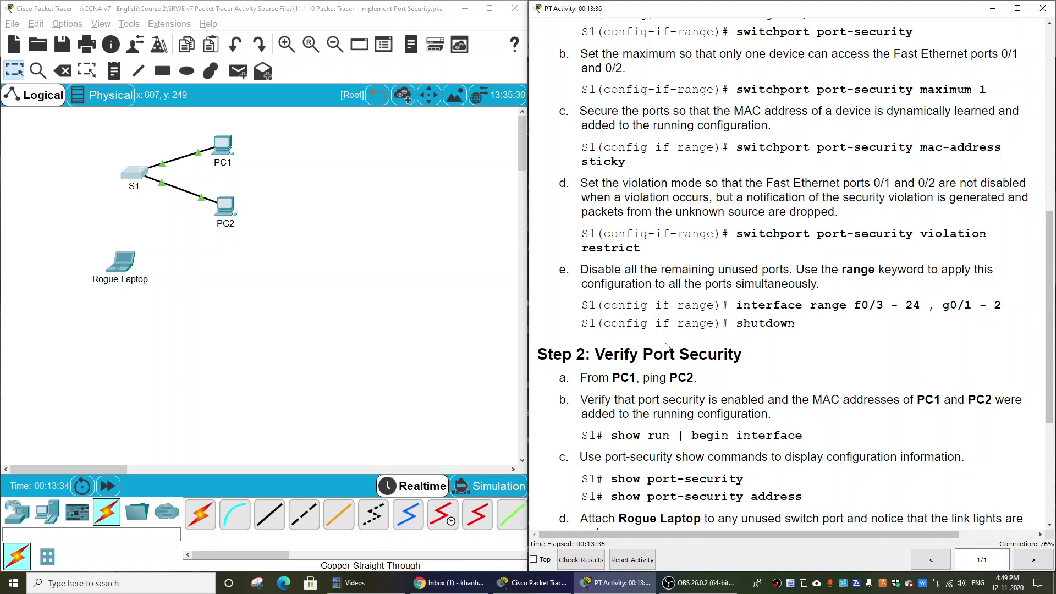
Step: Shut down S1's unused ports Fa0/3–24 and Gi0/1–2
click(133, 177)
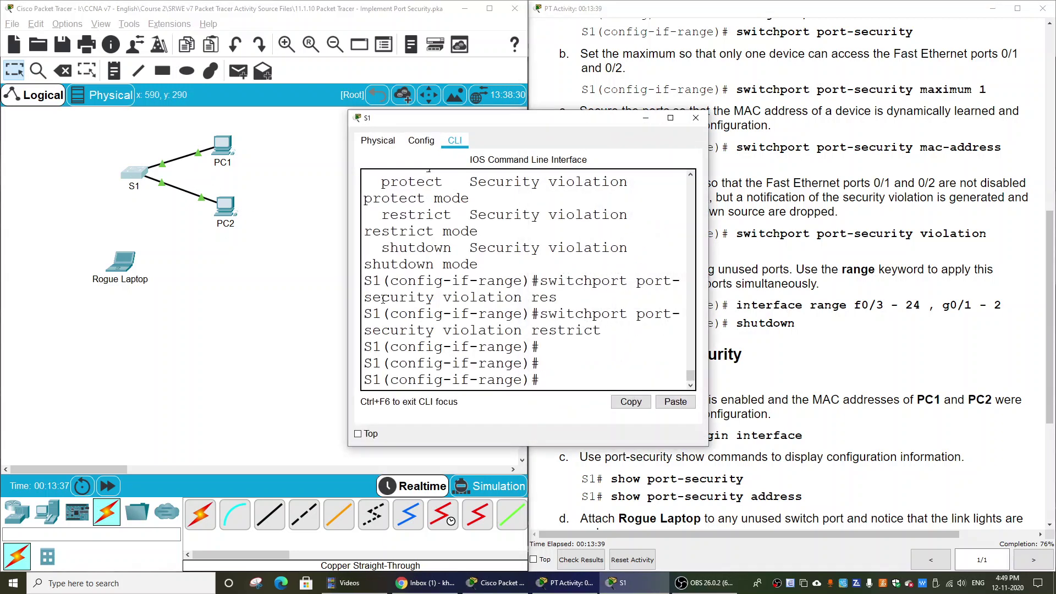
click(671, 118)
key(Return)
key(Return)
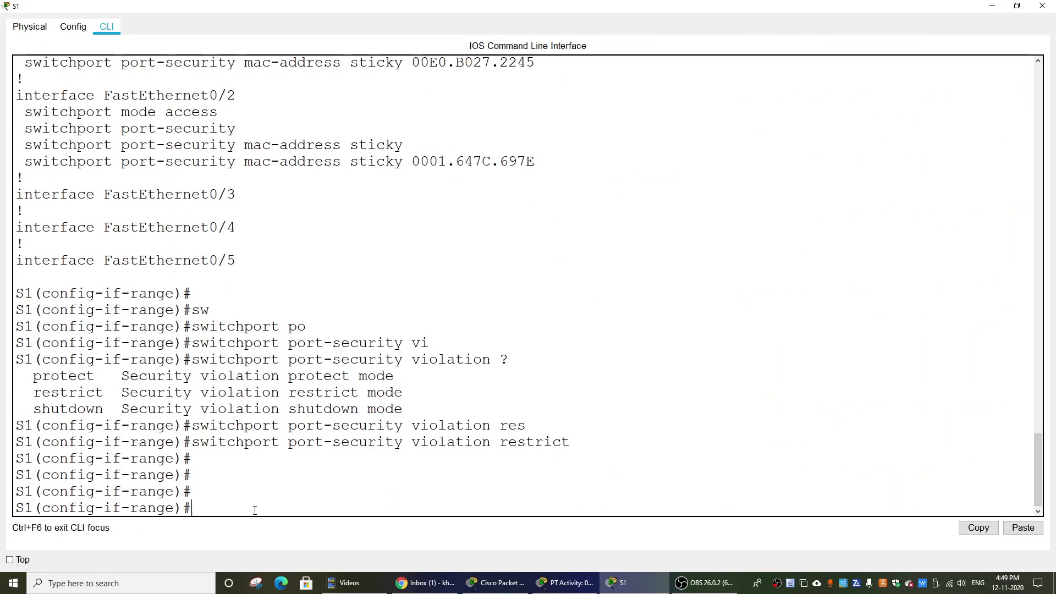
text(int )
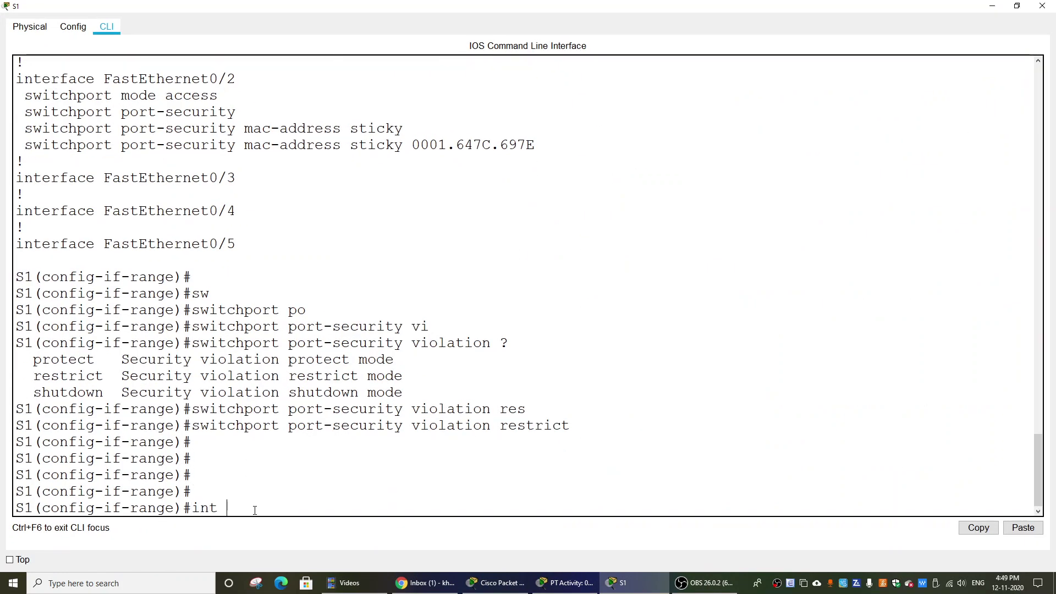
text(range fa0)
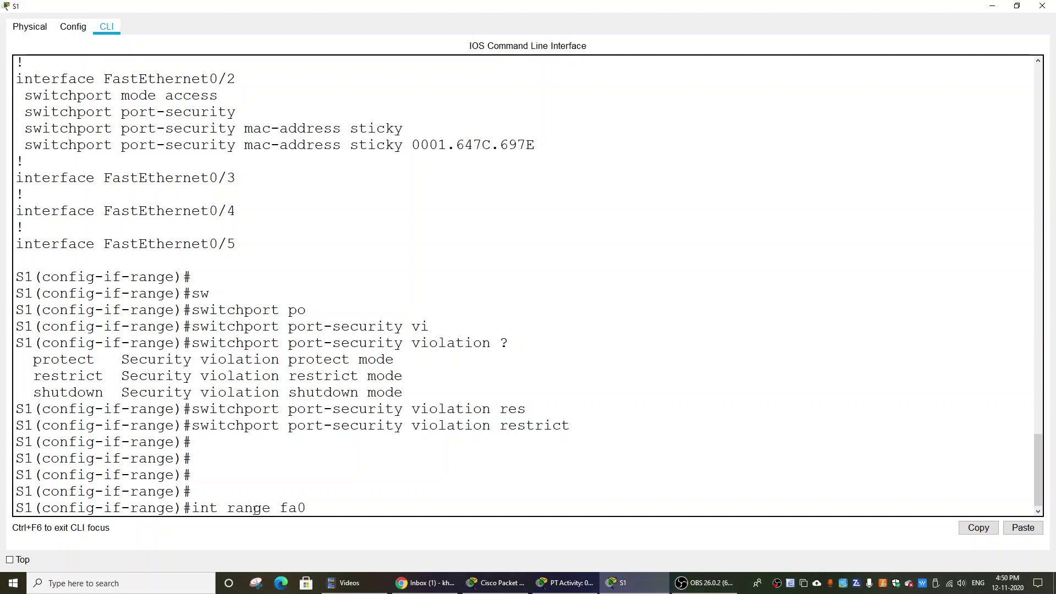
text(/3 - 24)
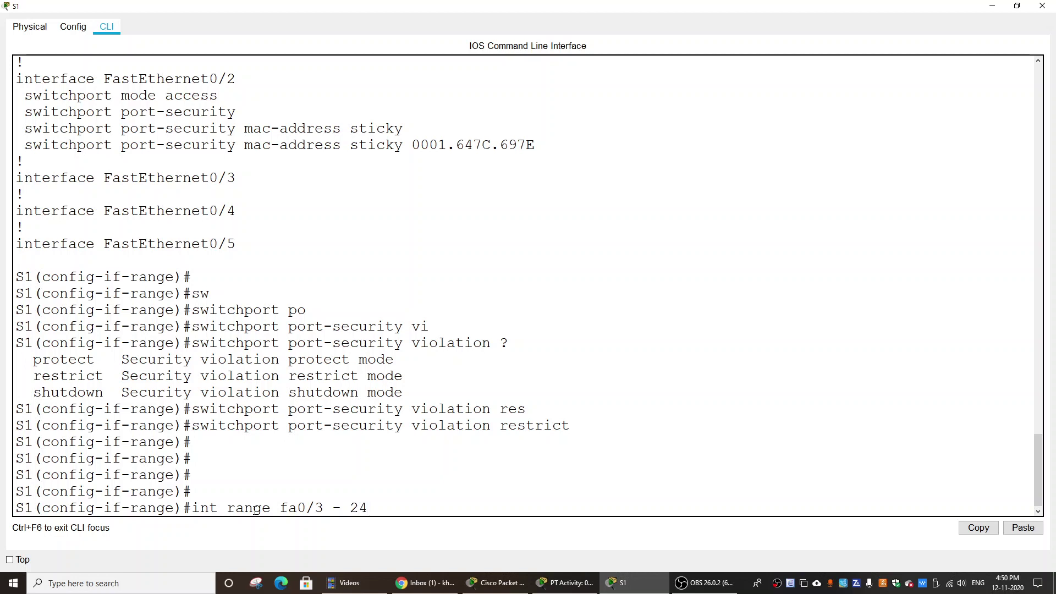
key(Return)
text(s)
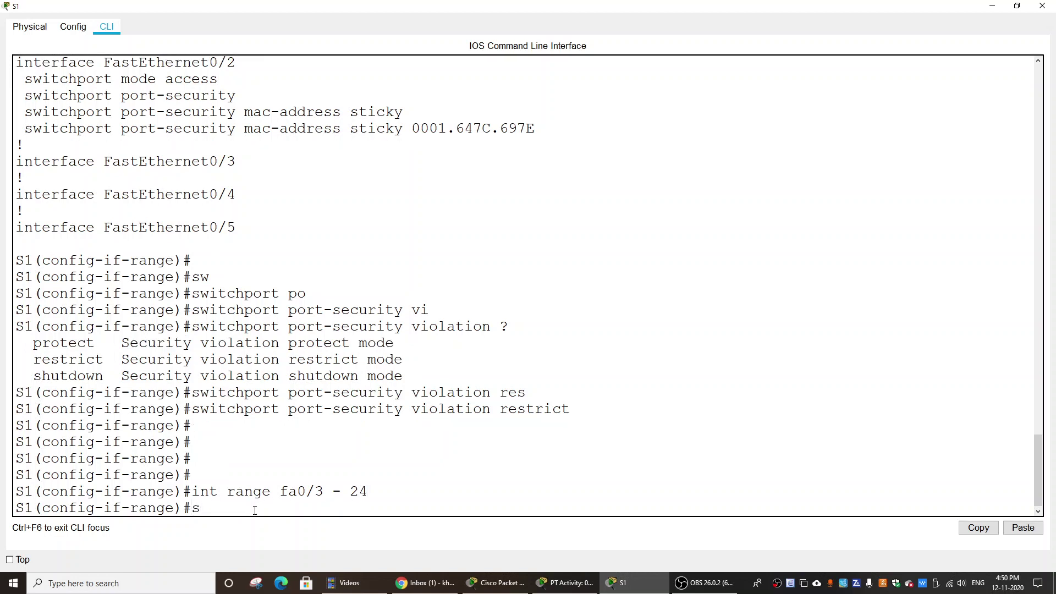
text(hutdown)
key(Return)
key(Return)
key(Return)
key(Return)
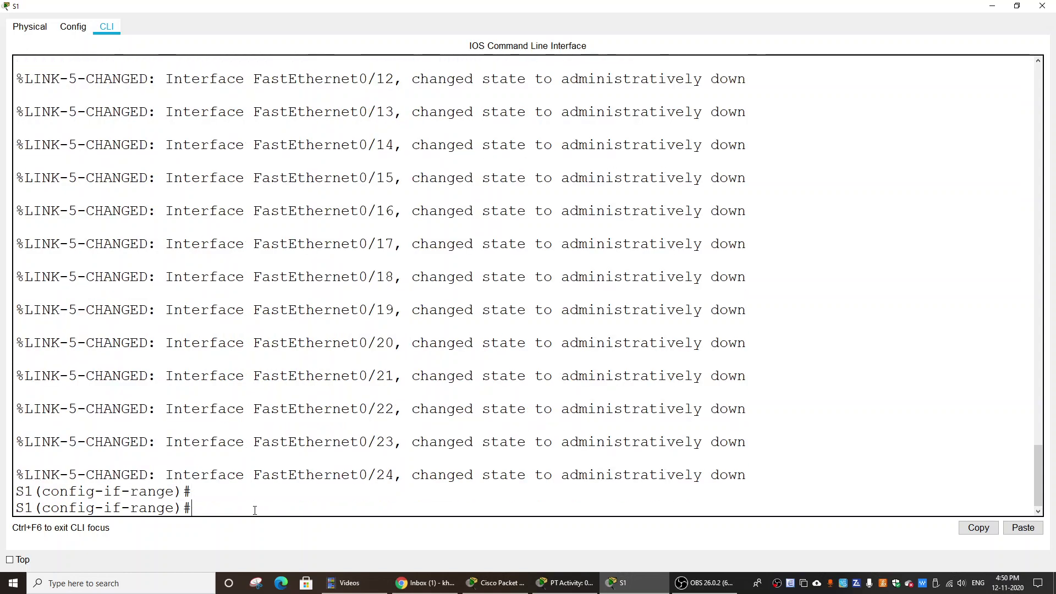
text(int)
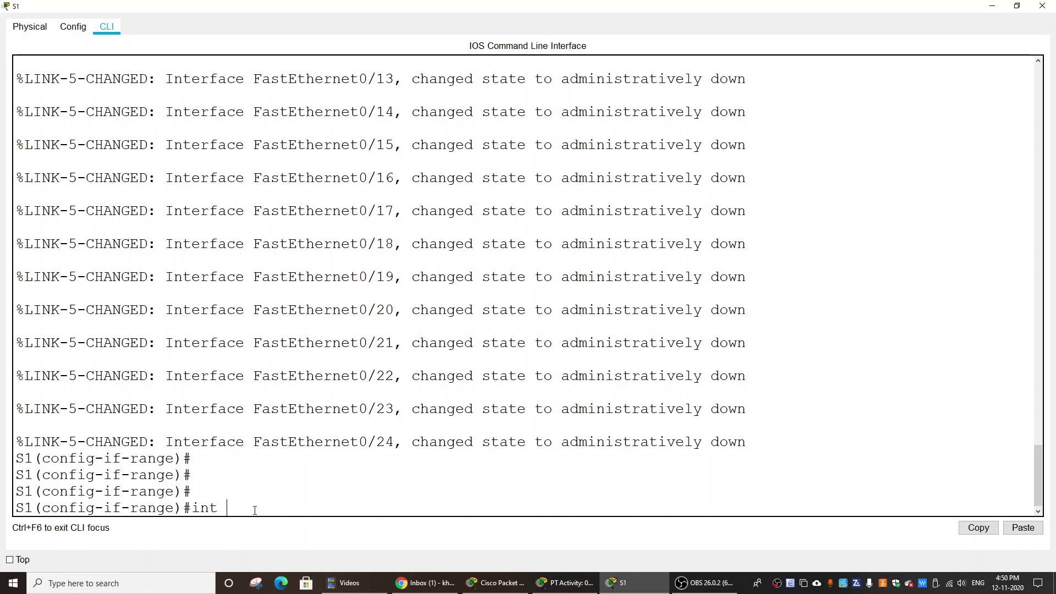
text( range g0/1 - 2)
key(Return)
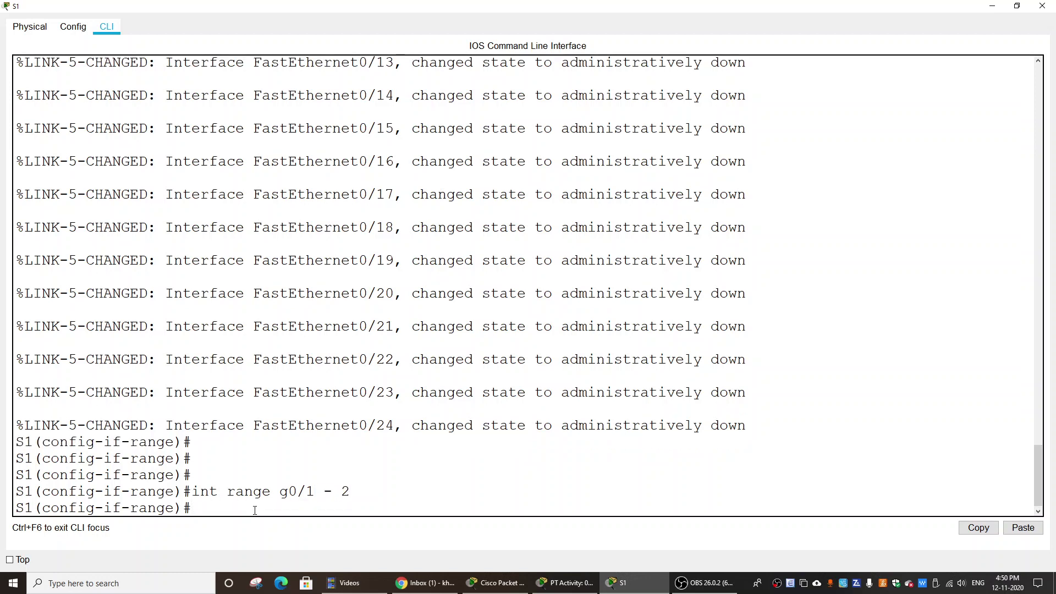
text(shut)
key(Return)
key(Return)
key(Return)
key(Return)
key(Return)
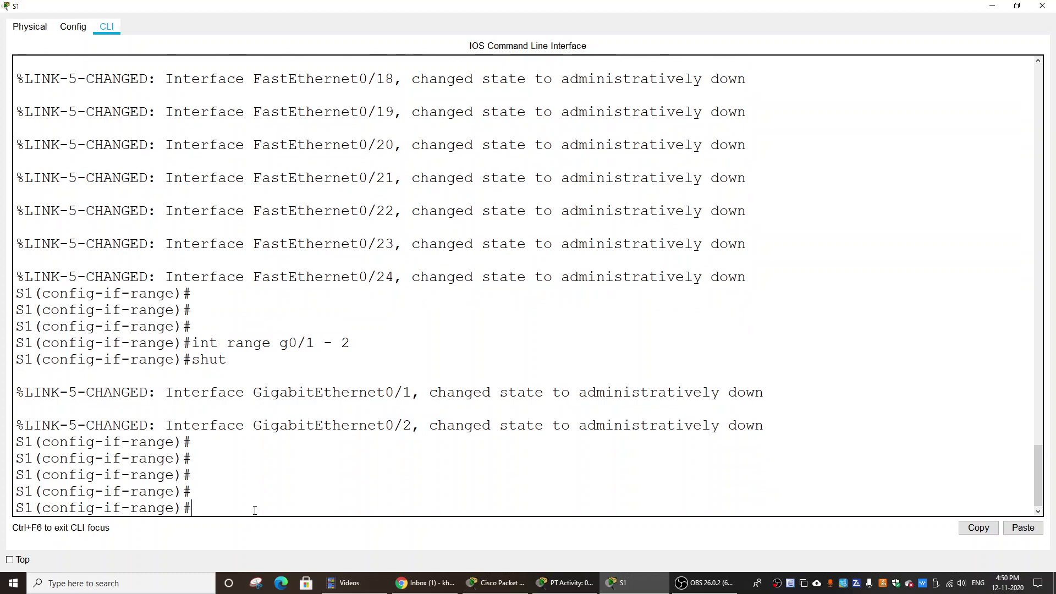
Step: Save S1's running configuration to startup-config with 'do copy run start'
click(1042, 6)
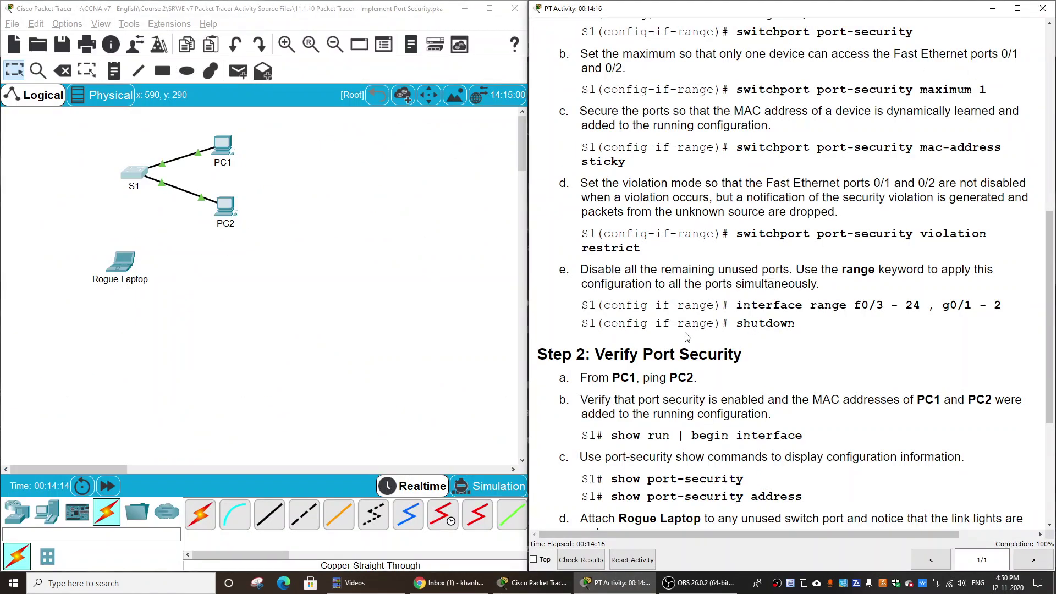
click(138, 177)
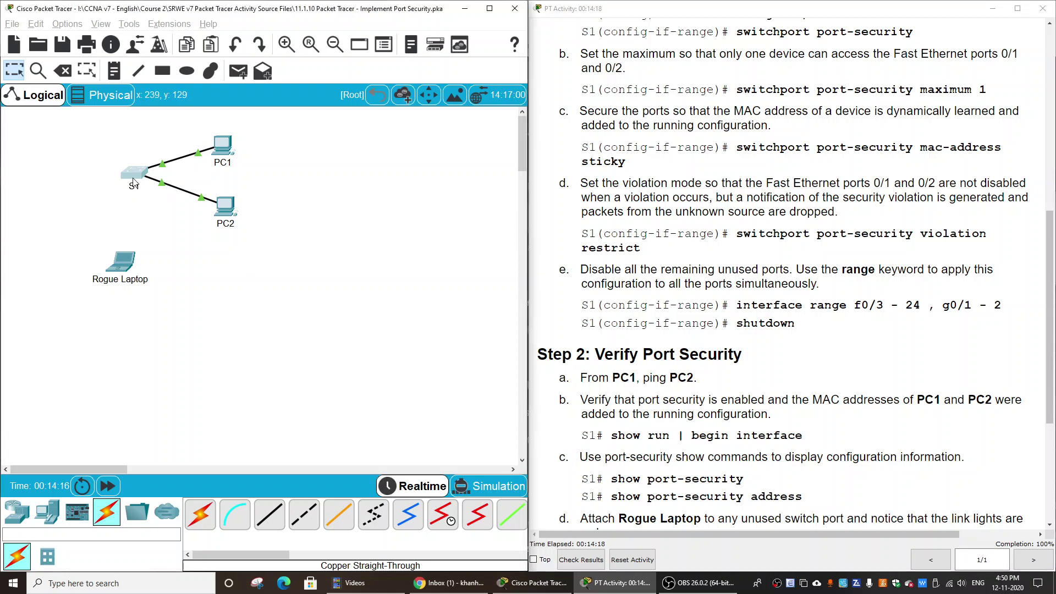
click(670, 117)
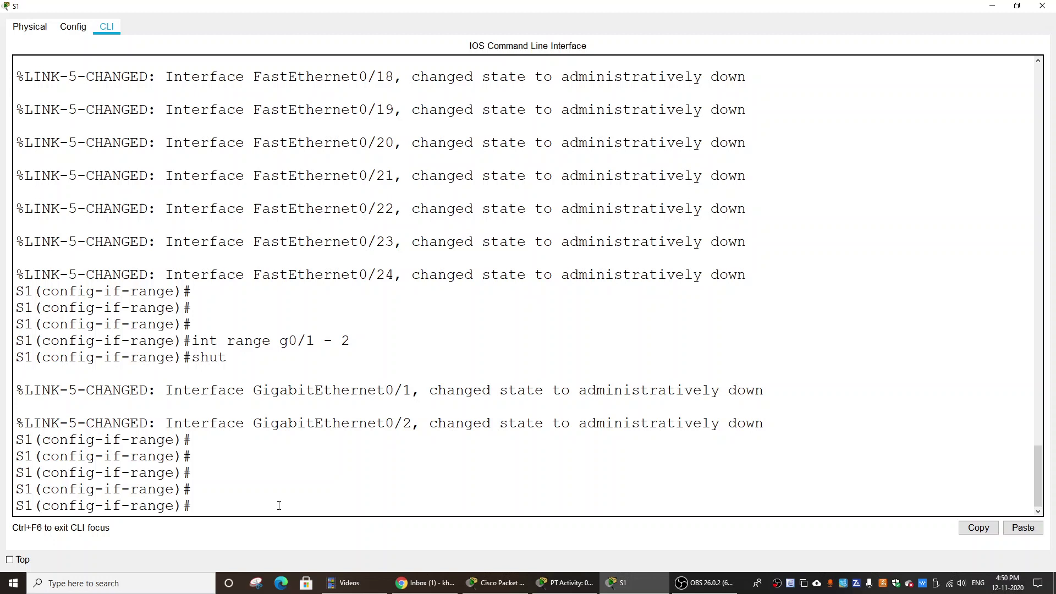
text(do copy run start)
key(Return)
key(Return)
key(Return)
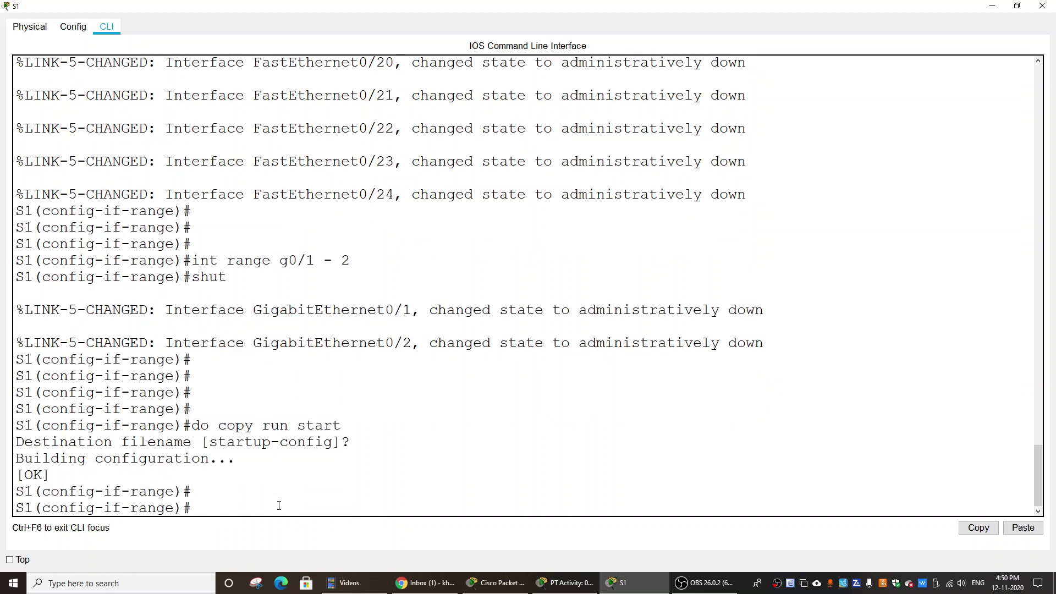
Step: Send a simple test ping from PC1 to PC2, then reopen S1's console full screen
key(alt+F4)
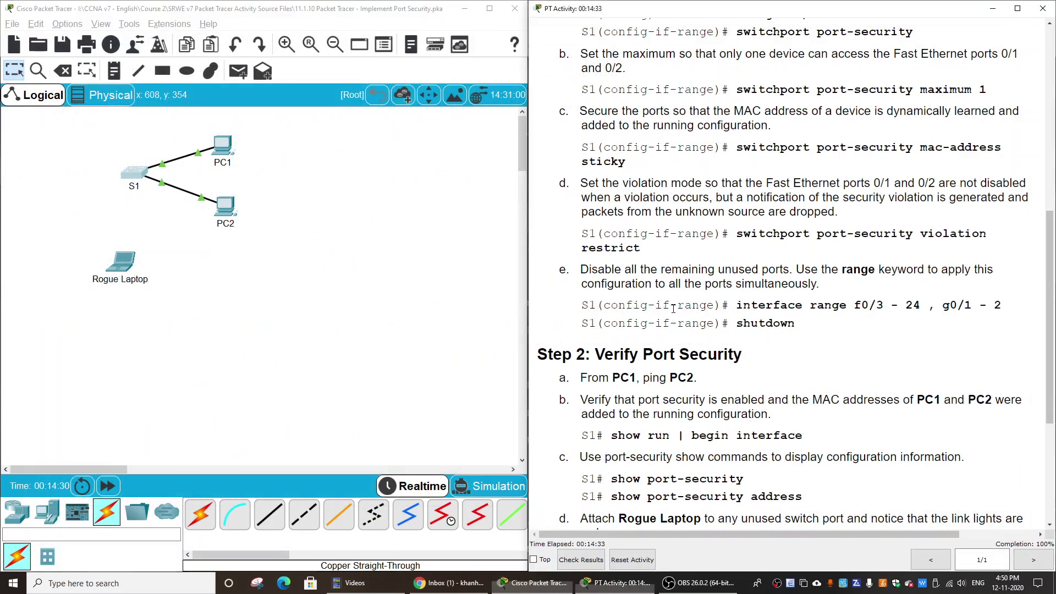
scroll(682, 317, down, 2)
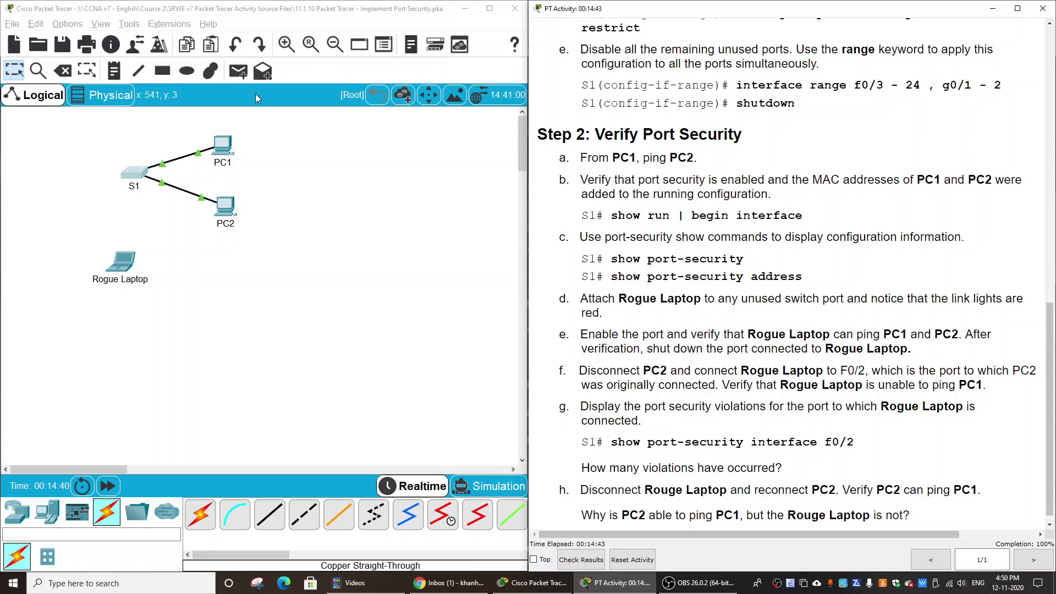
click(241, 77)
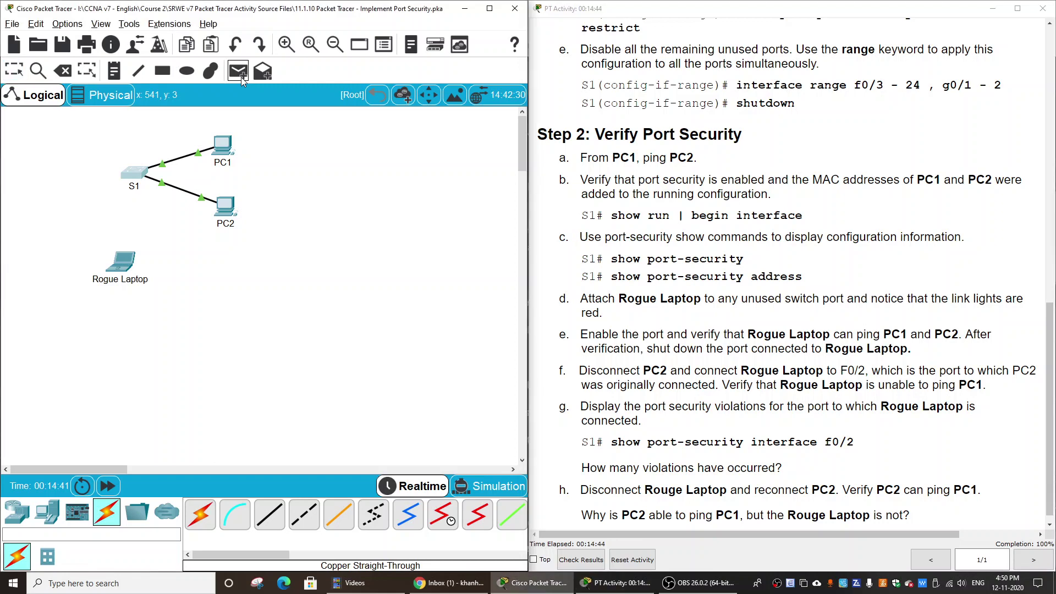
click(227, 147)
click(226, 205)
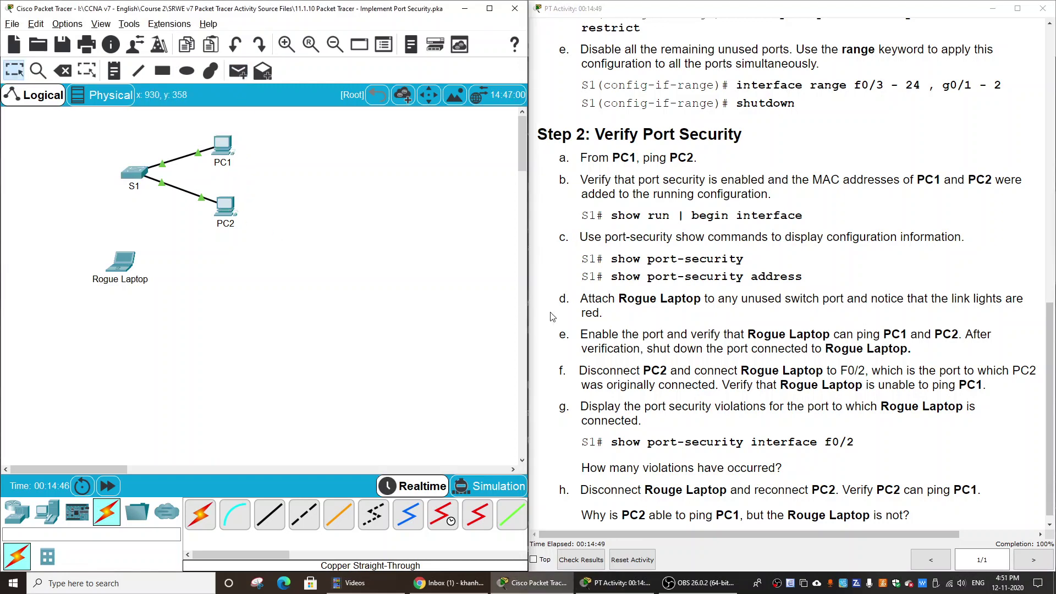
click(137, 176)
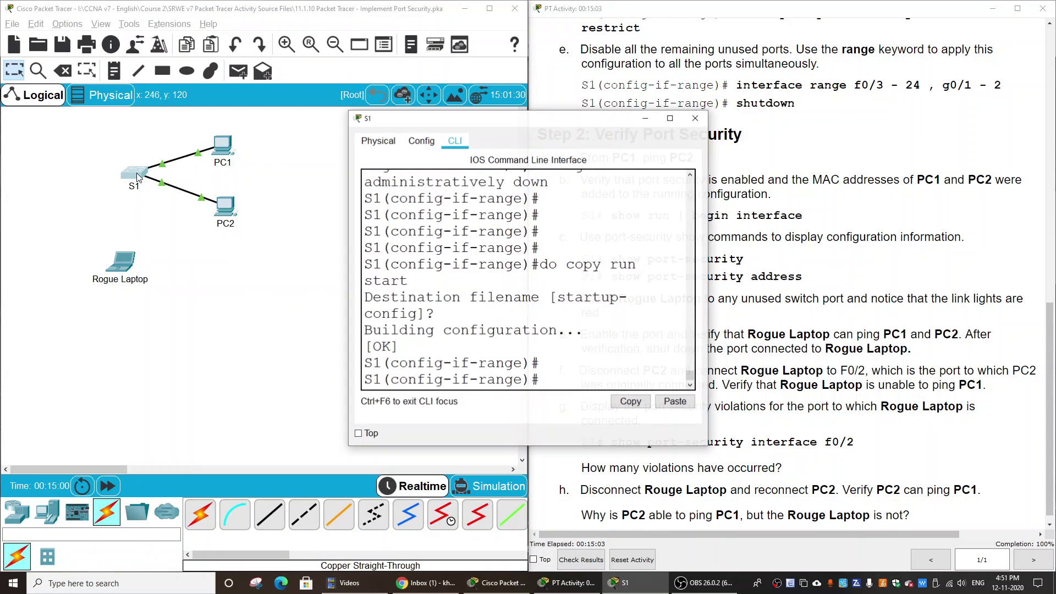
click(664, 122)
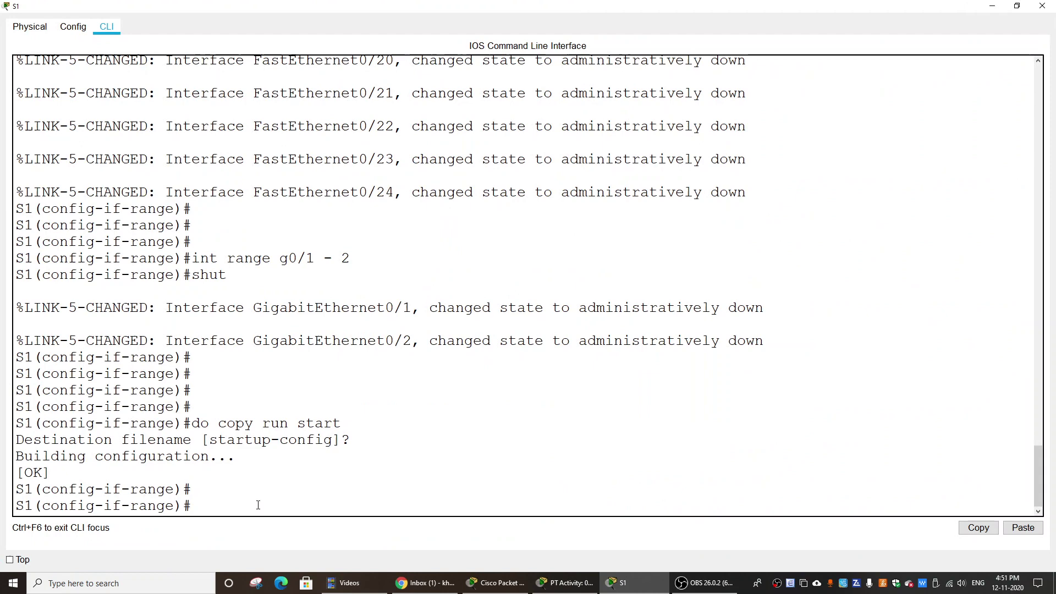
Step: Run show port-security: Fa0/1 and Fa0/2 each show one address, zero violations, Restrict
key(ctrl+z)
key(Return)
key(Return)
key(Return)
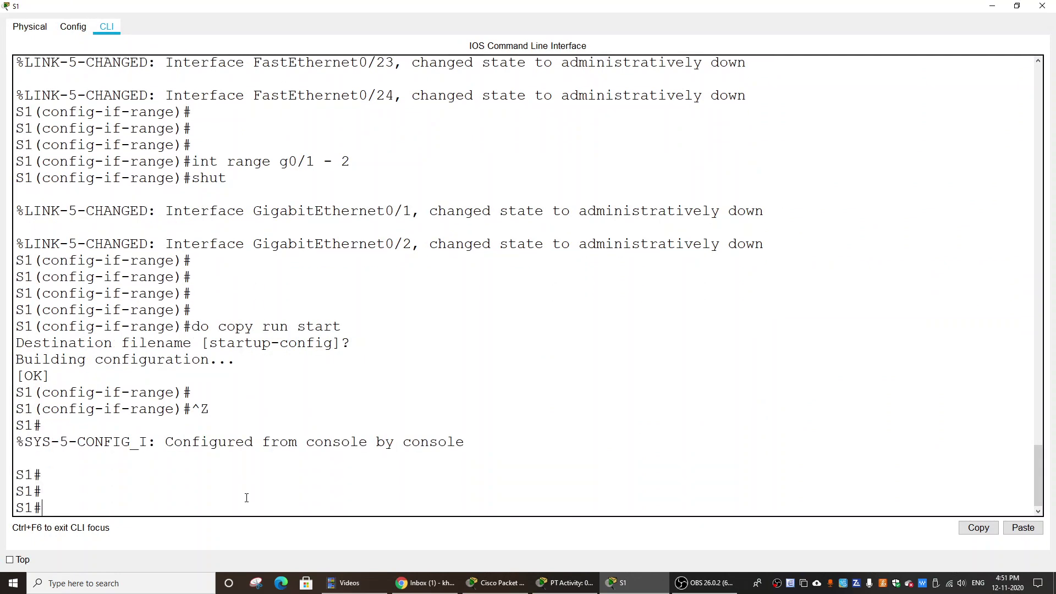
text(show po)
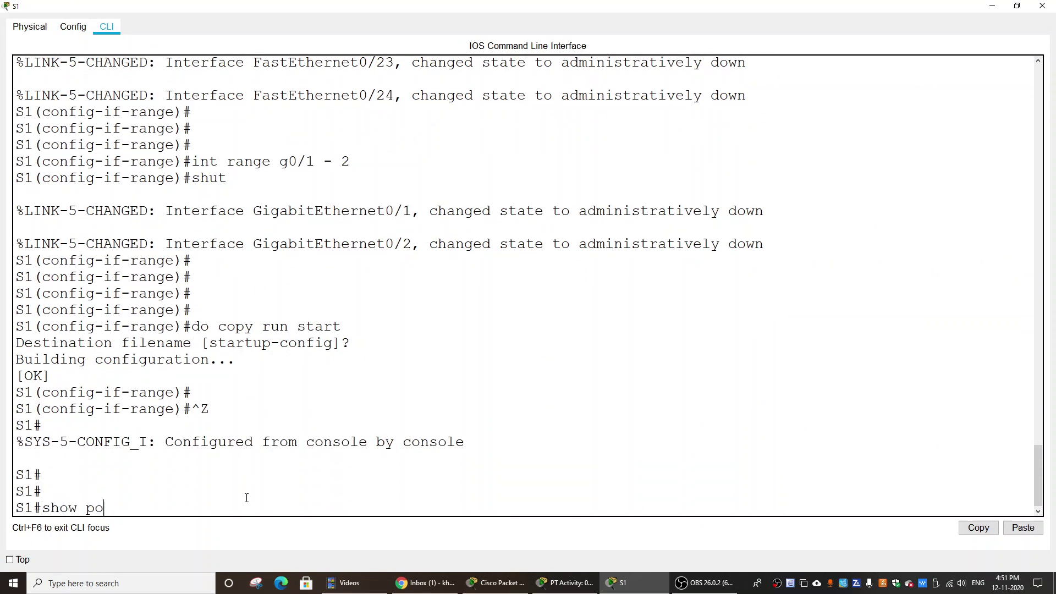
text(r)
key(Tab)
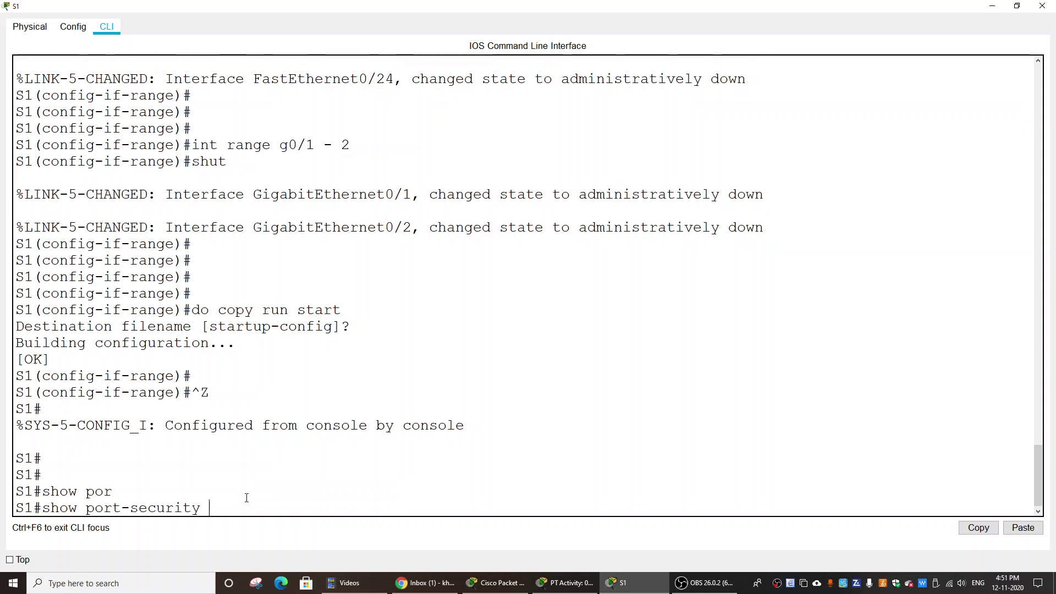
key(Return)
key(Return)
key(Return)
key(Return)
key(Return)
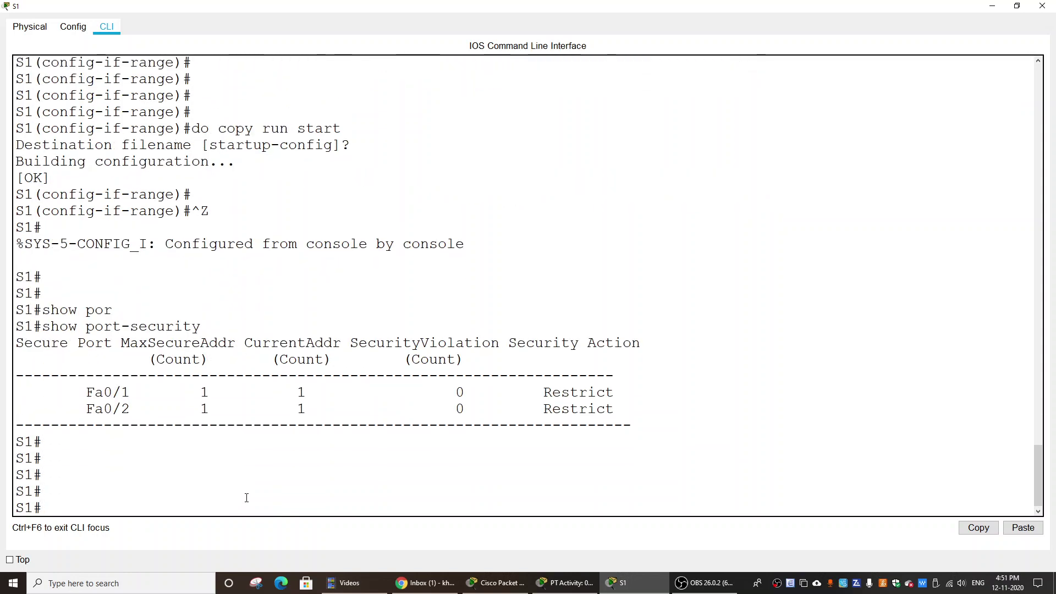
drag(77, 391, 620, 405)
click(572, 373)
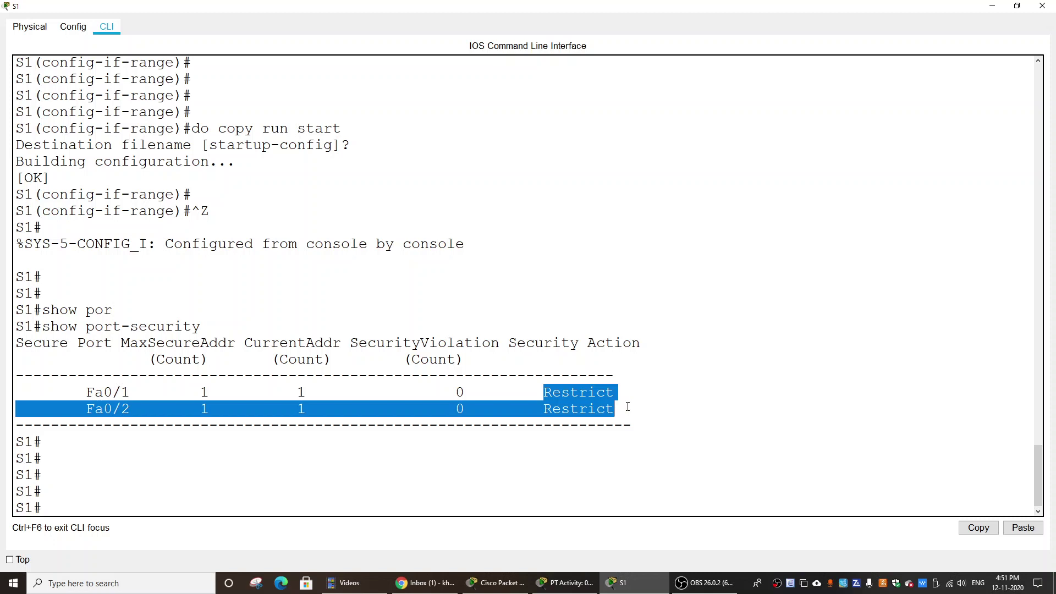
click(663, 411)
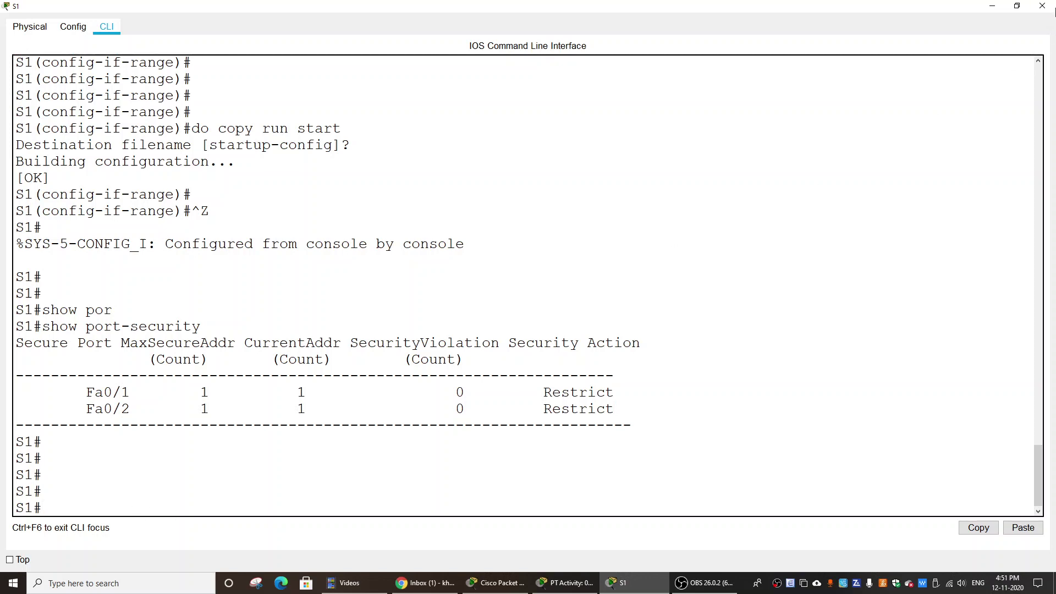
click(1053, 5)
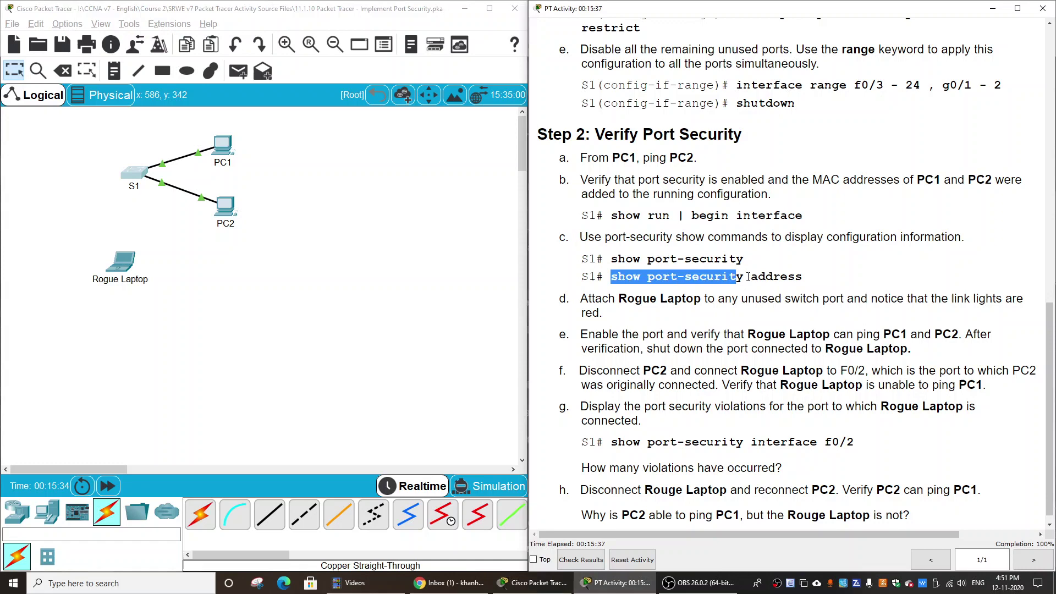
Step: Run show port-security address on S1 and maximize its console to display the secure MAC table
drag(747, 276, 807, 277)
click(134, 173)
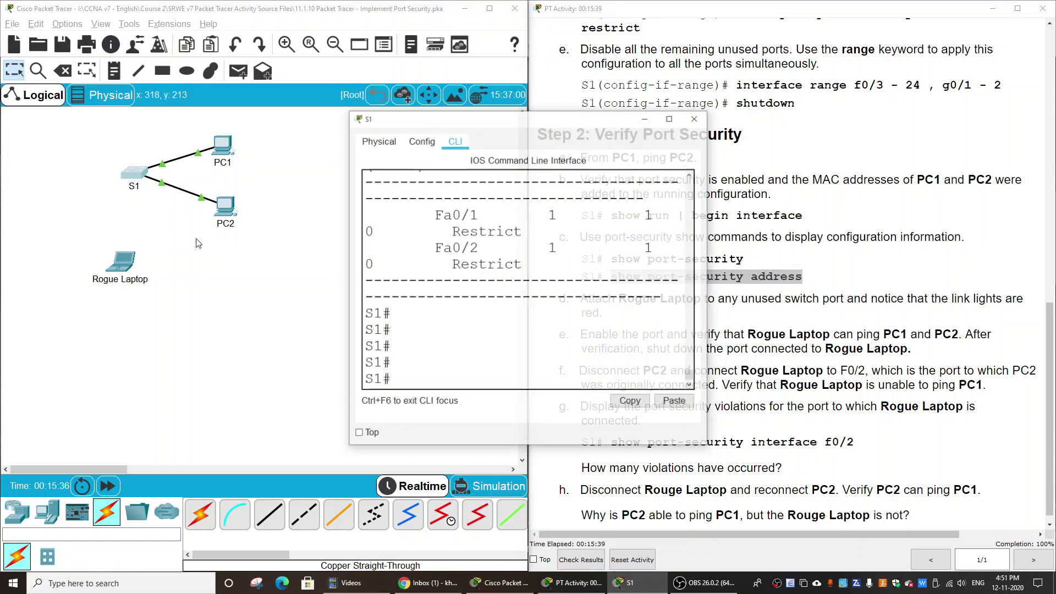
text(sh)
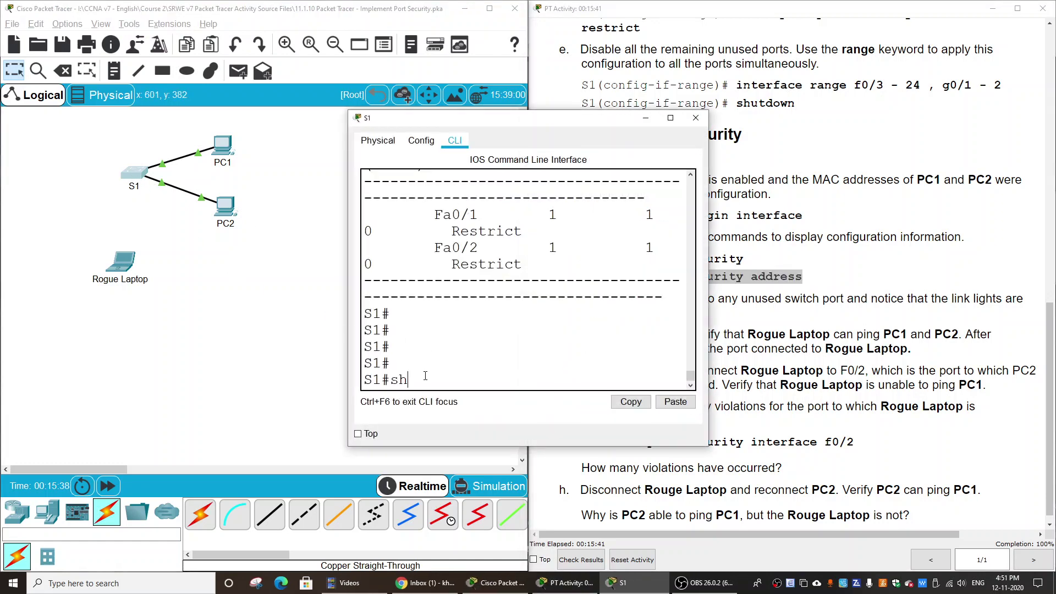
text(ow po)
key(Tab)
text(ad)
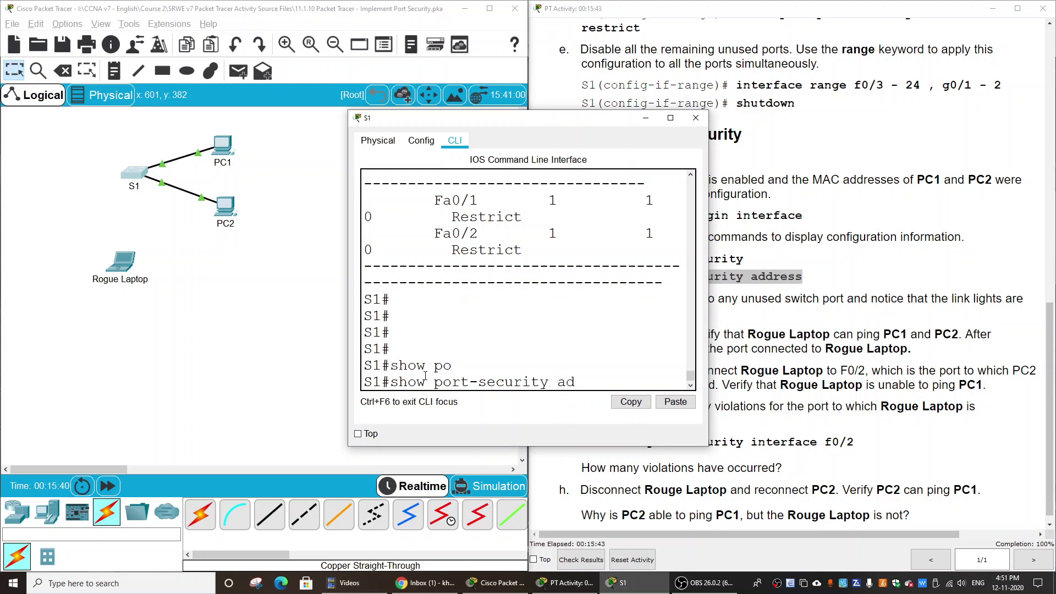
text(d)
key(Tab)
key(Return)
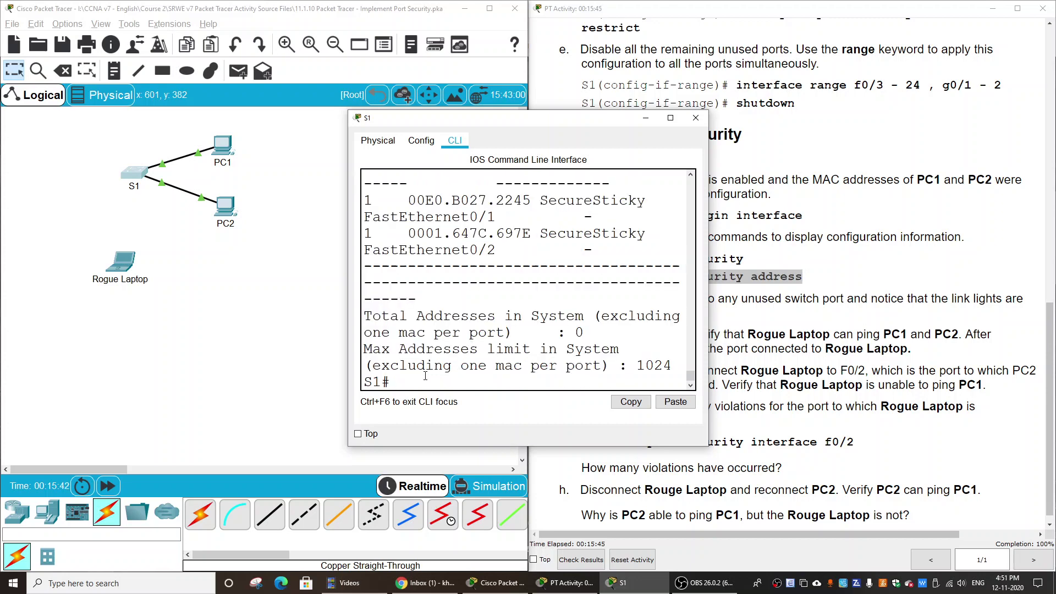
click(670, 118)
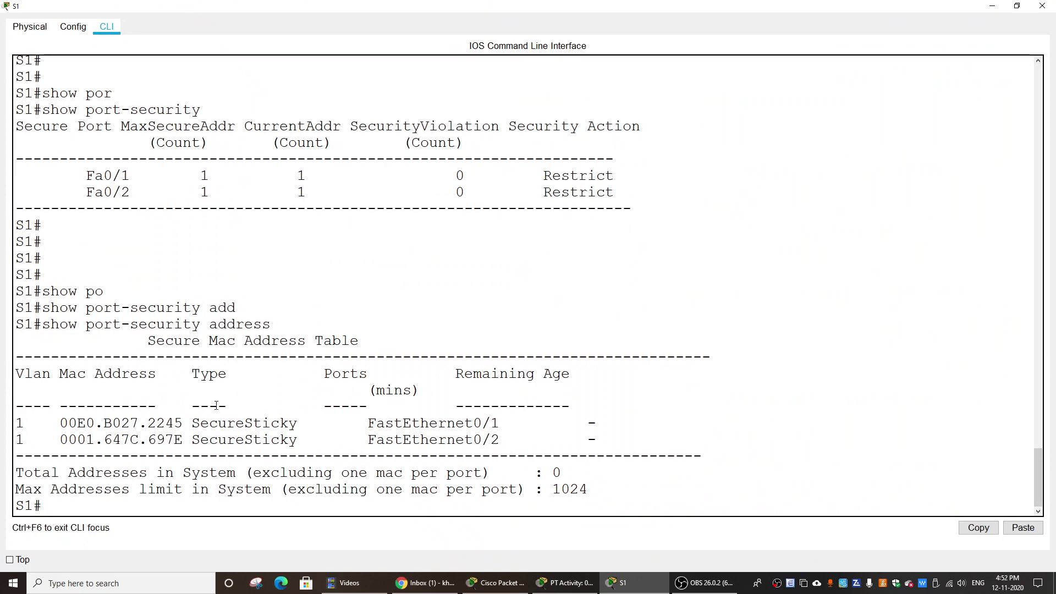
Step: Check the two sticky MAC entries on Fa0/1 and Fa0/2, then return to the topology and instructions
drag(58, 432, 625, 447)
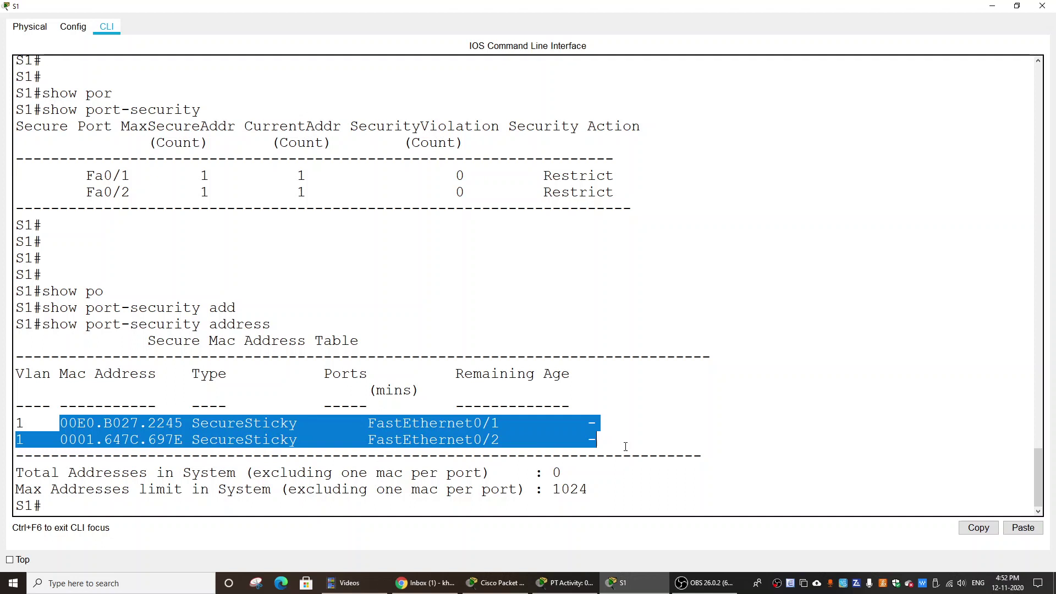
click(545, 435)
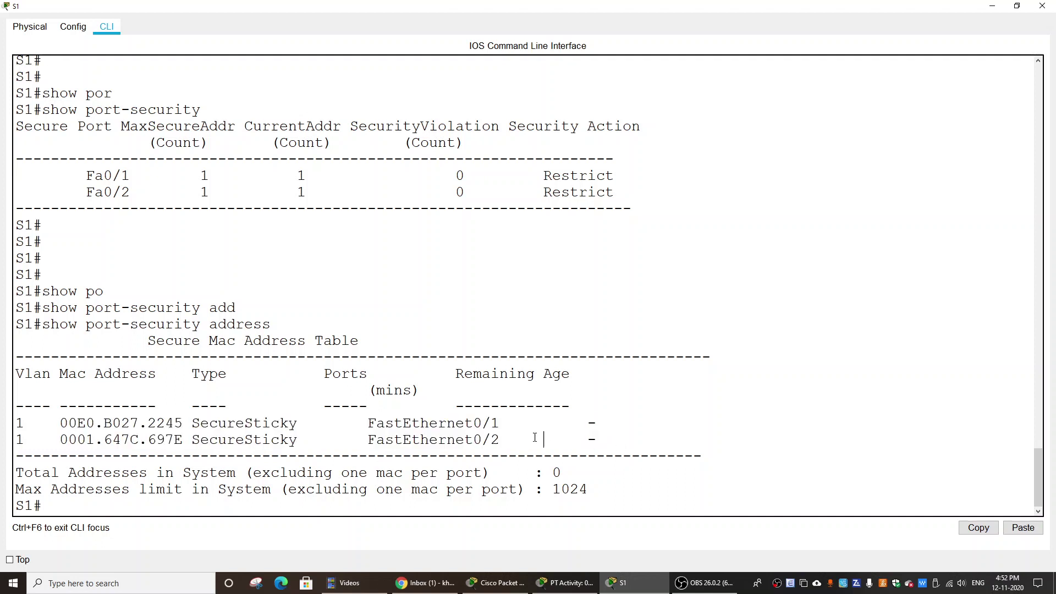
click(992, 6)
click(723, 295)
scroll(719, 312, down, 1)
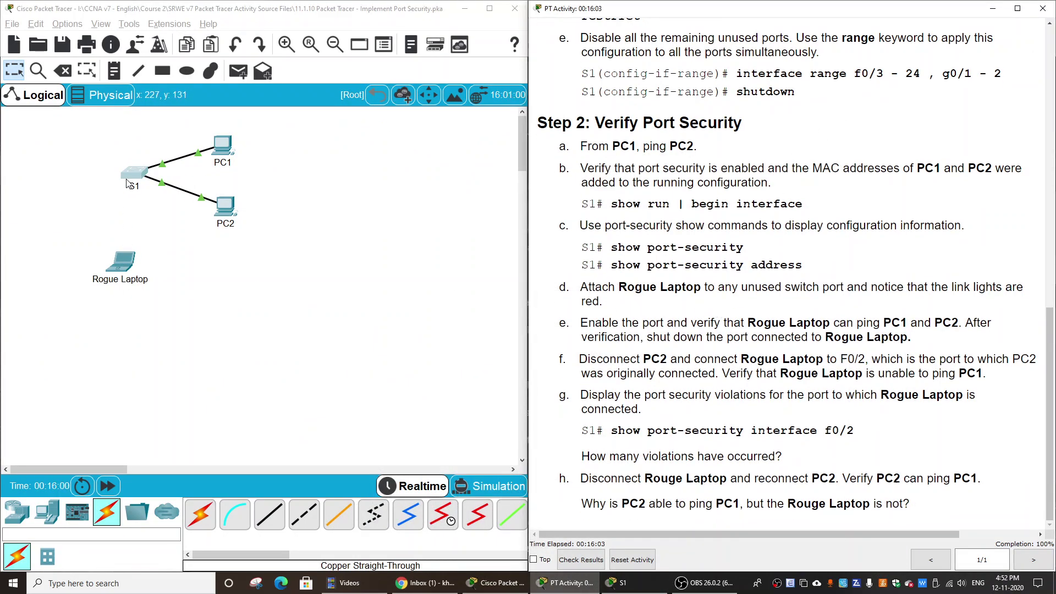
Step: Connect Rogue Laptop's FastEthernet0 to S1's FastEthernet0/3 with a copper straight-through cable
click(269, 514)
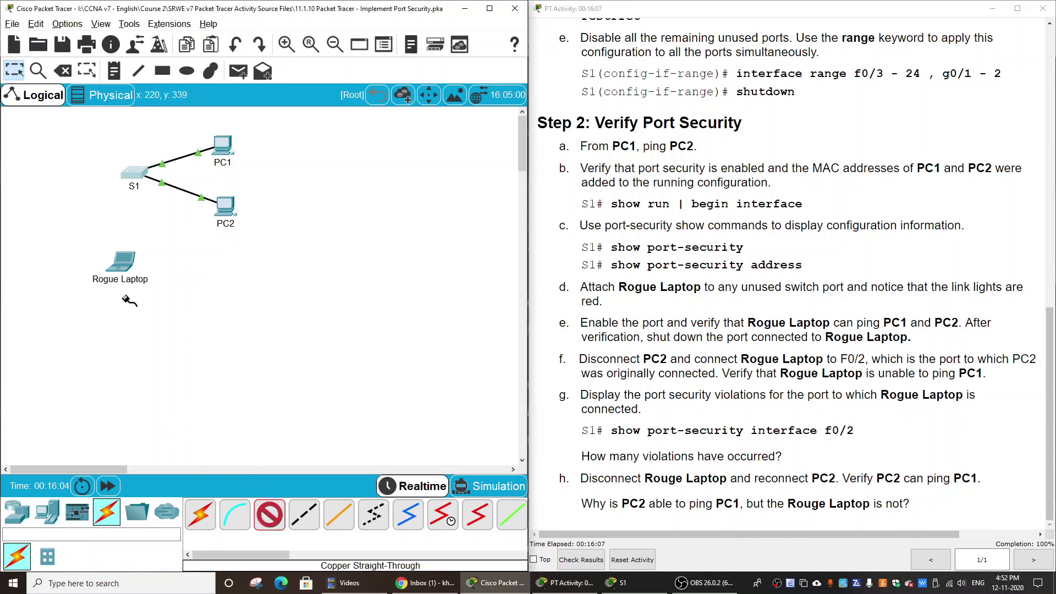
click(124, 257)
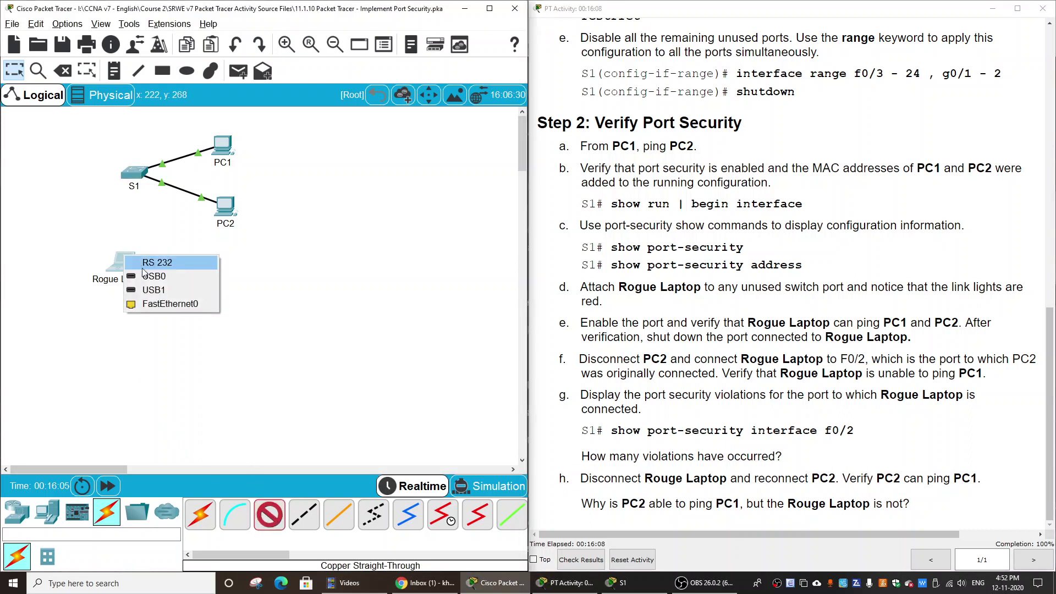
click(156, 309)
click(132, 175)
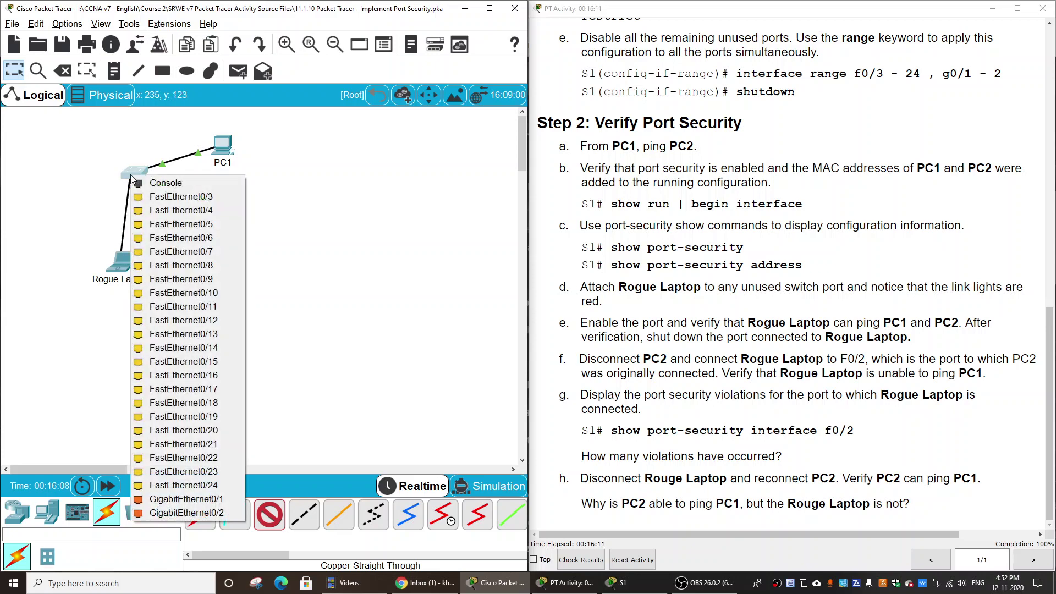
click(206, 198)
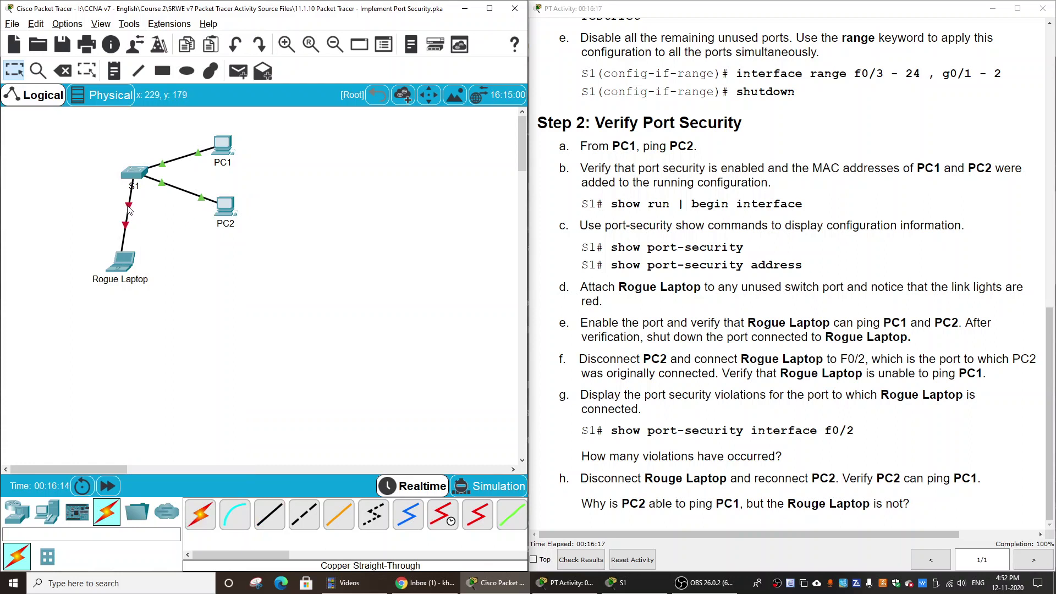
mouse_move(129, 210)
mouse_move(141, 263)
Step: Enable S1's Fa0/3 with conf t, int fa0/3 and no shut, bringing the Rogue Laptop link up
click(135, 174)
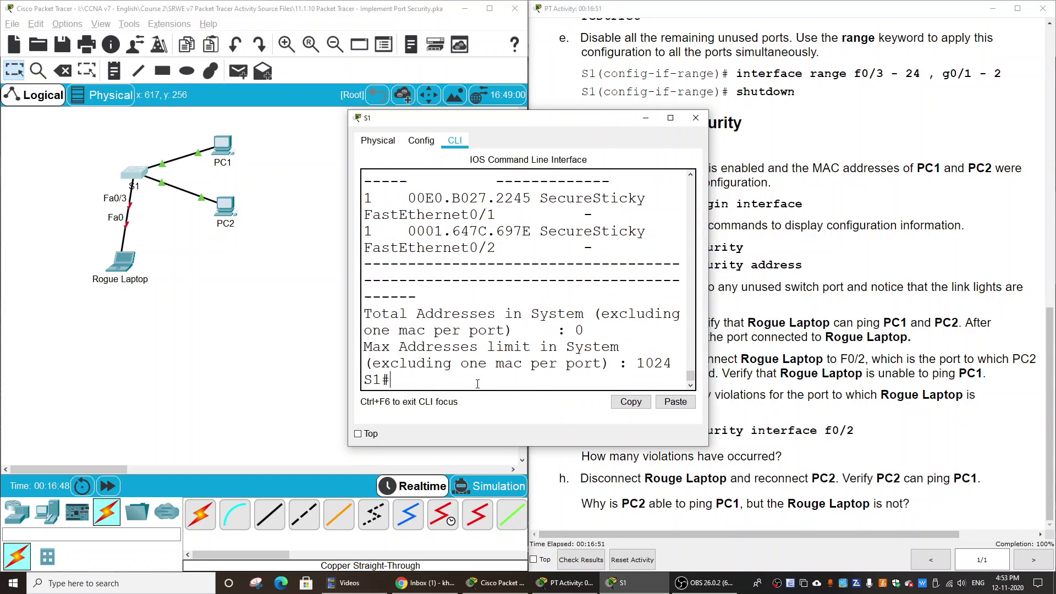
text(conf t)
key(Return)
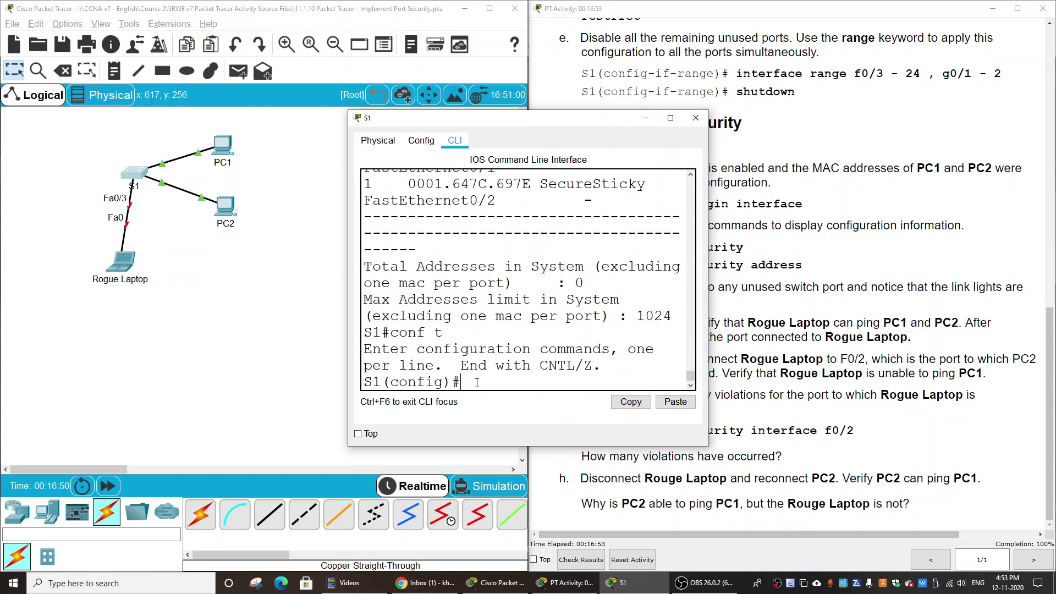
text(int fa0/3)
key(Return)
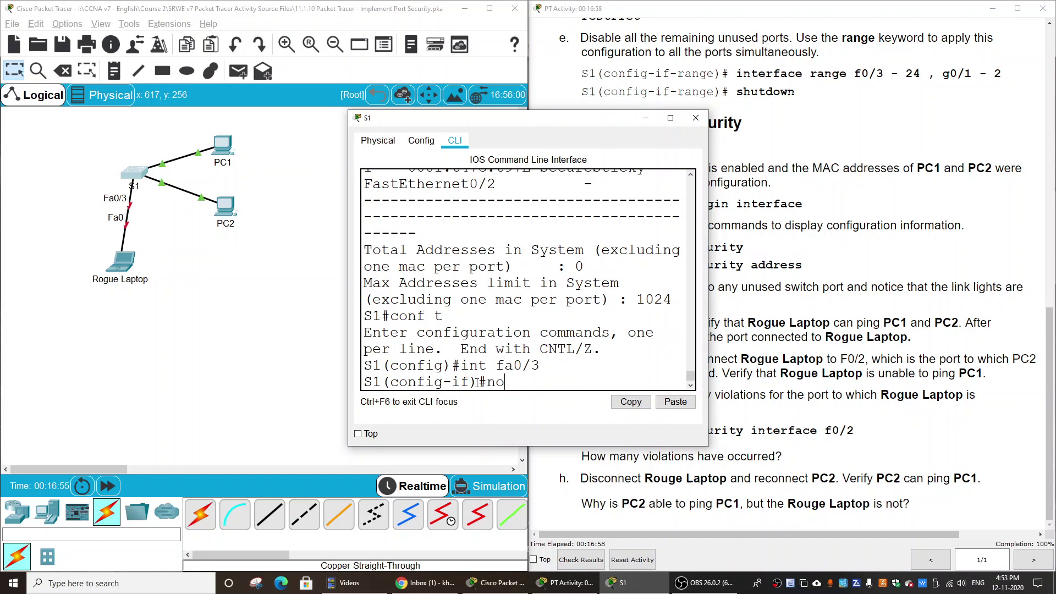
text(no shut)
key(Return)
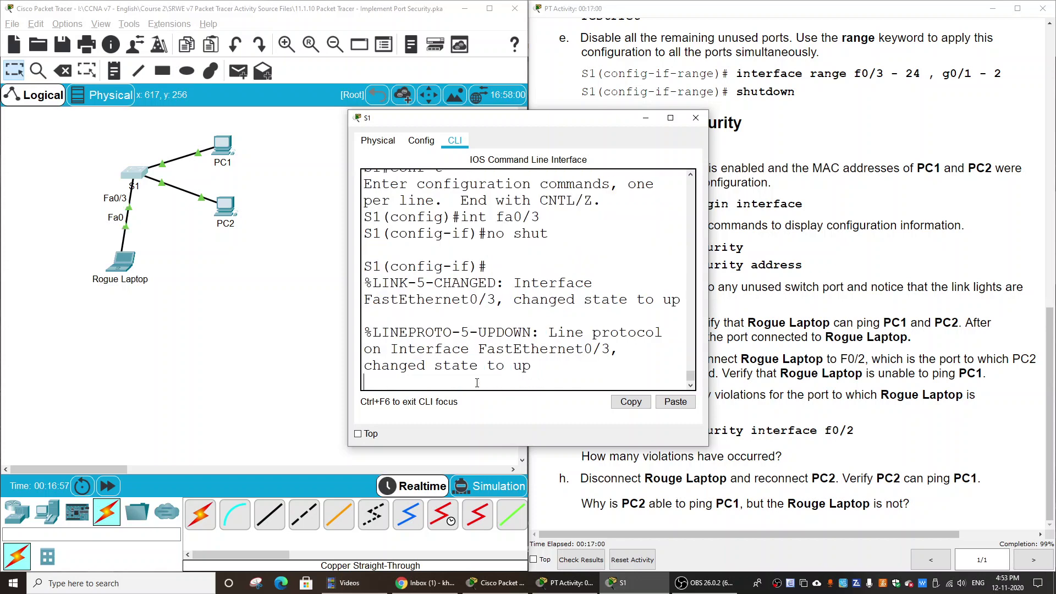
click(178, 284)
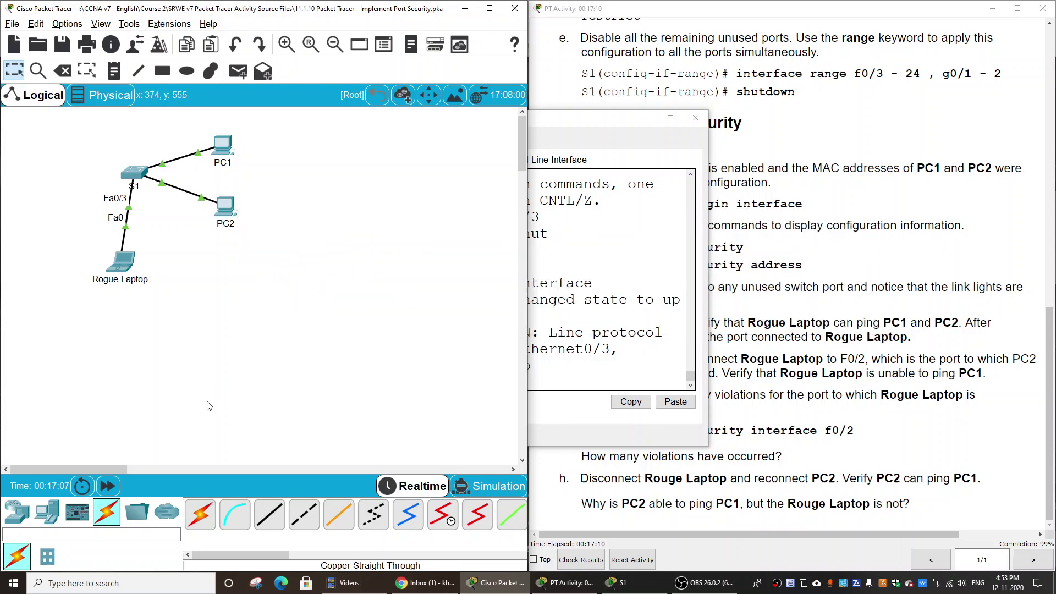
Step: Ping PC1 at 10.10.10.10 from Rogue Laptop's command prompt, getting 4 of 4 replies
mouse_move(219, 159)
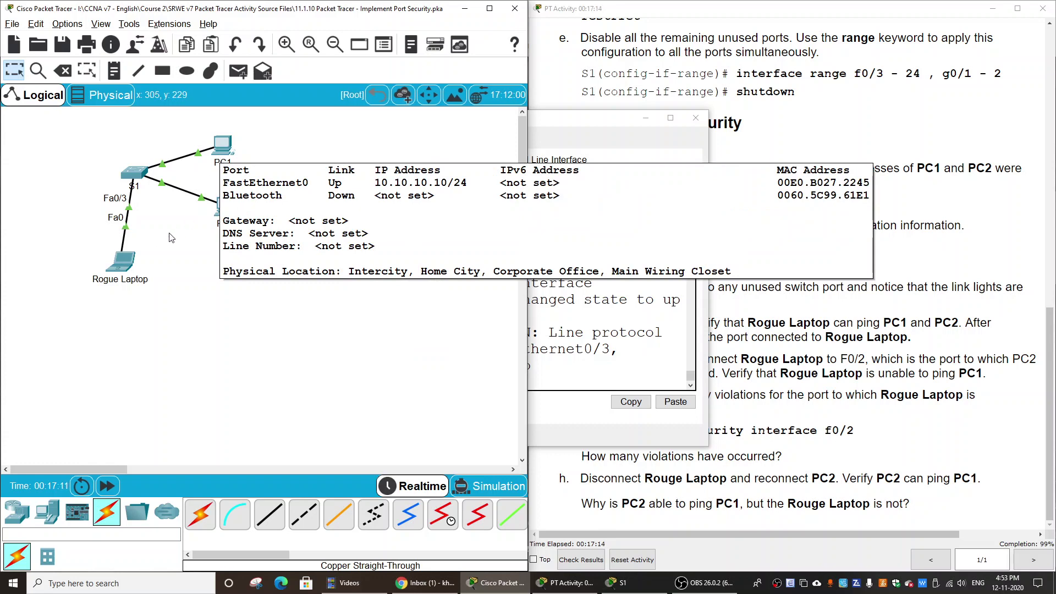
click(121, 261)
click(463, 142)
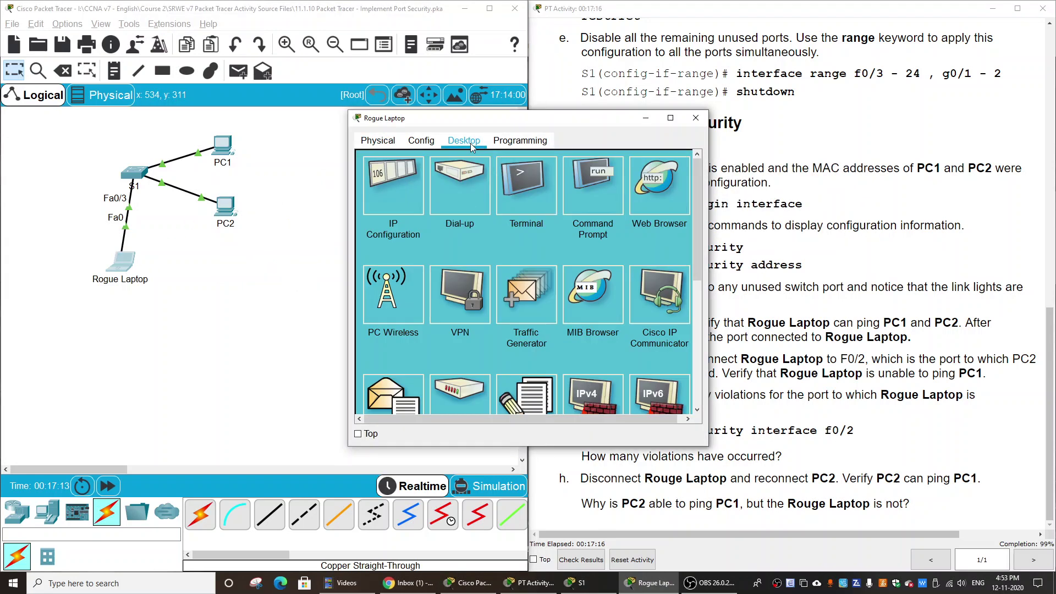
click(594, 203)
text(p)
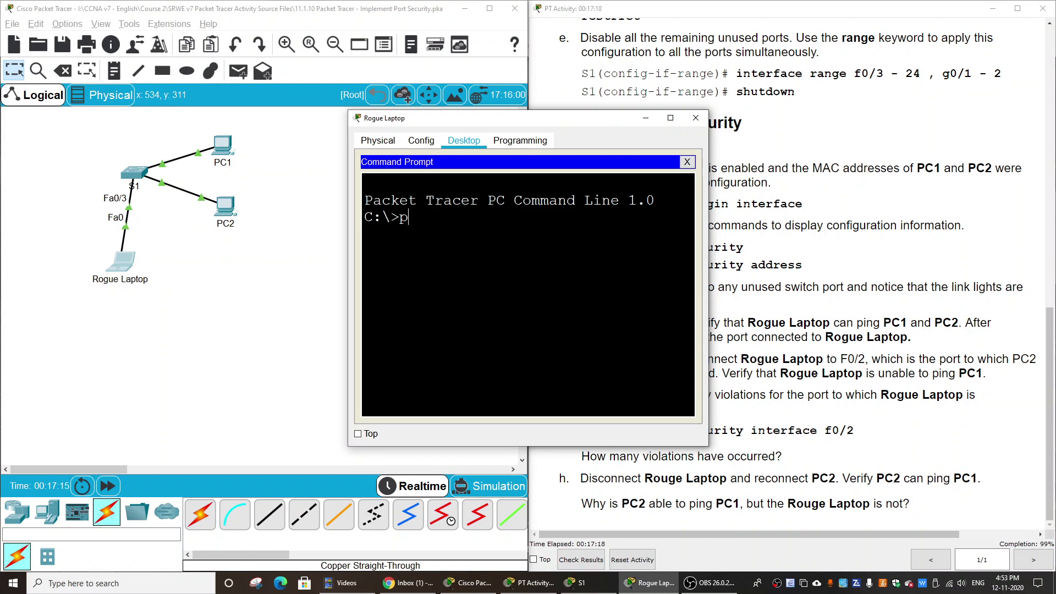
text(ing 10.10.10.10)
key(Return)
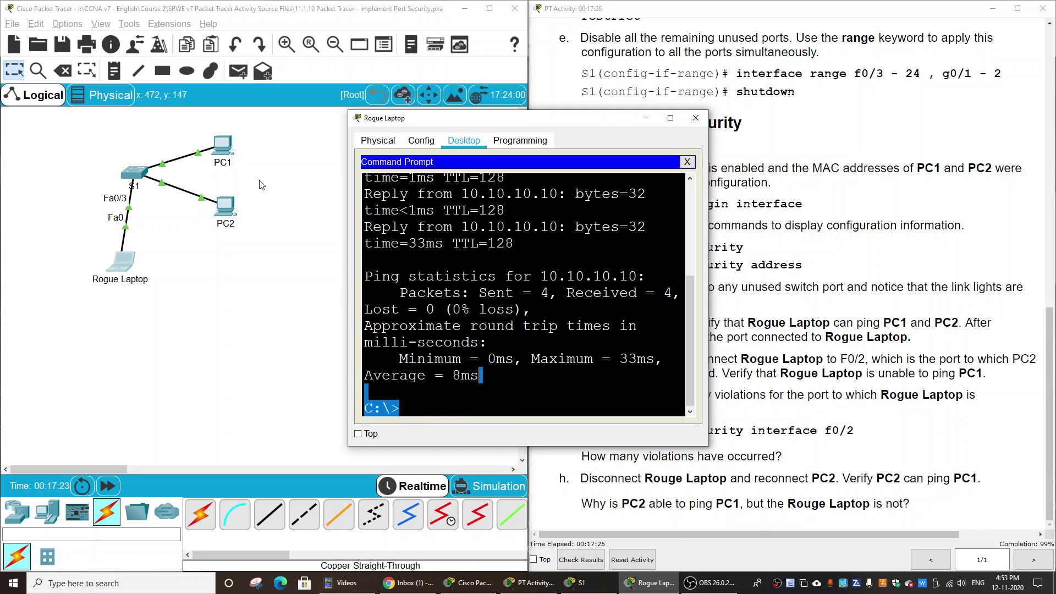
click(259, 280)
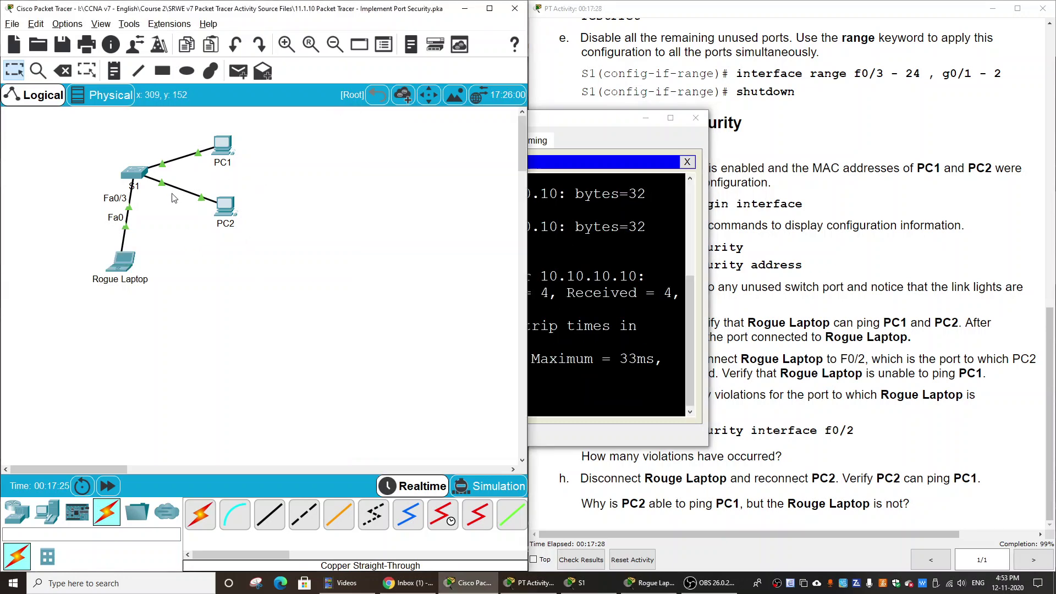
Step: Shut down S1's Fa0/3 with the shutdown command, taking the Rogue Laptop link down
click(135, 175)
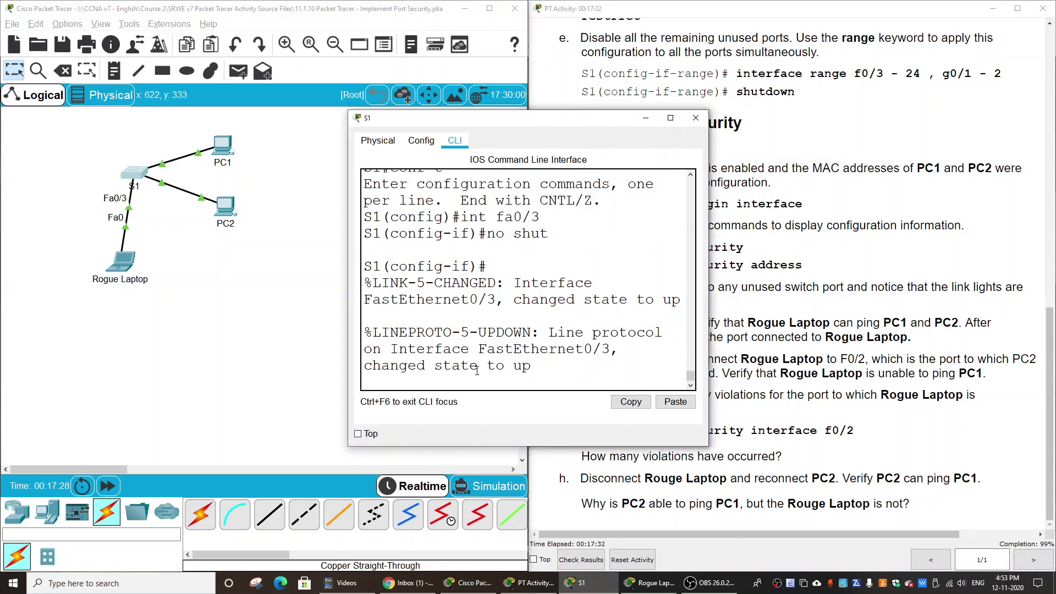
key(Return)
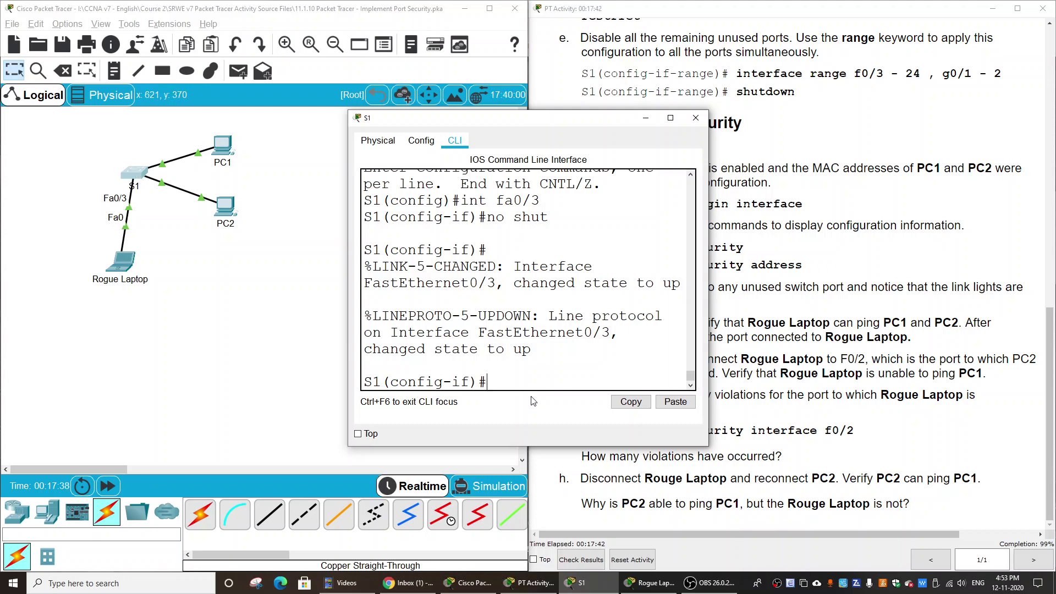
text(shutdown)
key(Return)
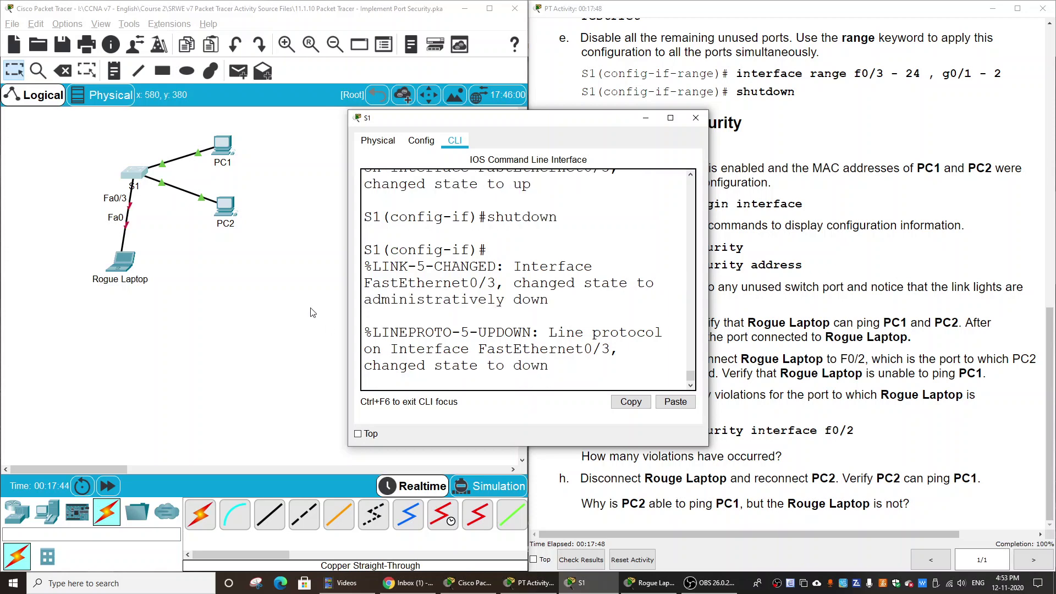
click(208, 274)
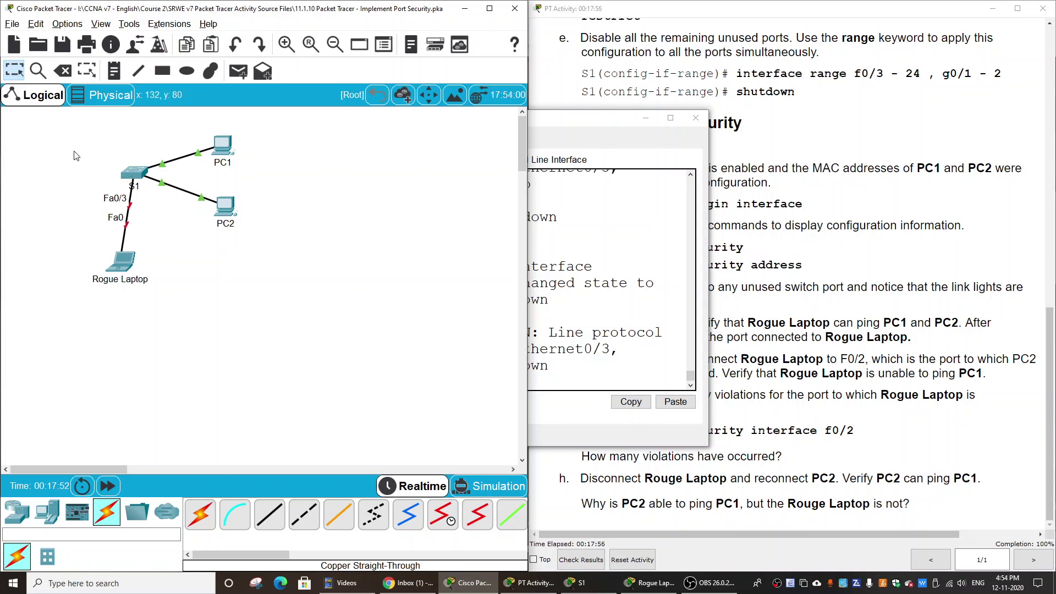
Step: Delete the S1–PC2 and S1–Rogue Laptop cables
click(62, 71)
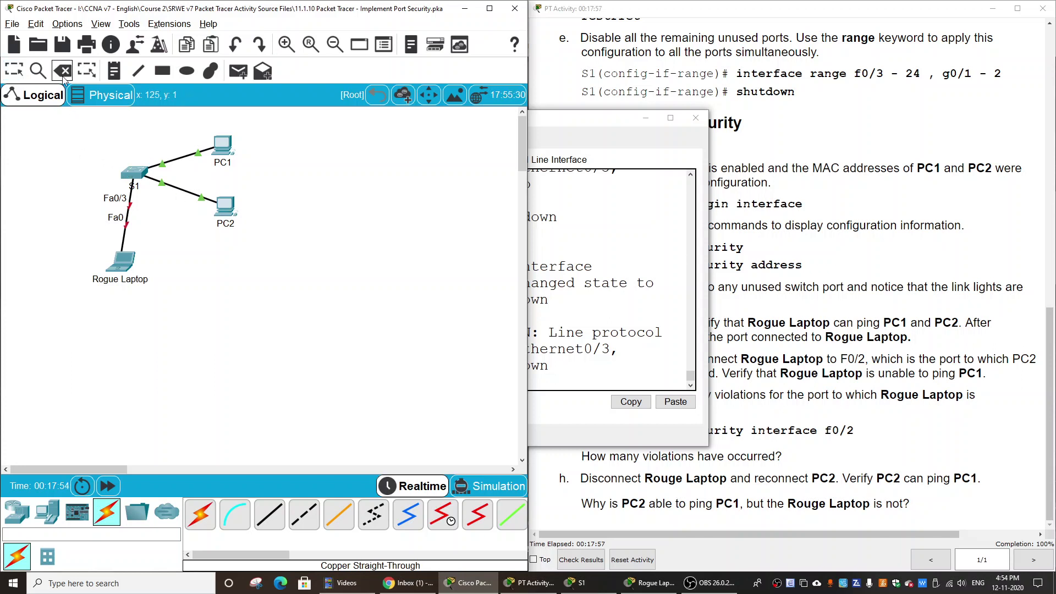
click(179, 189)
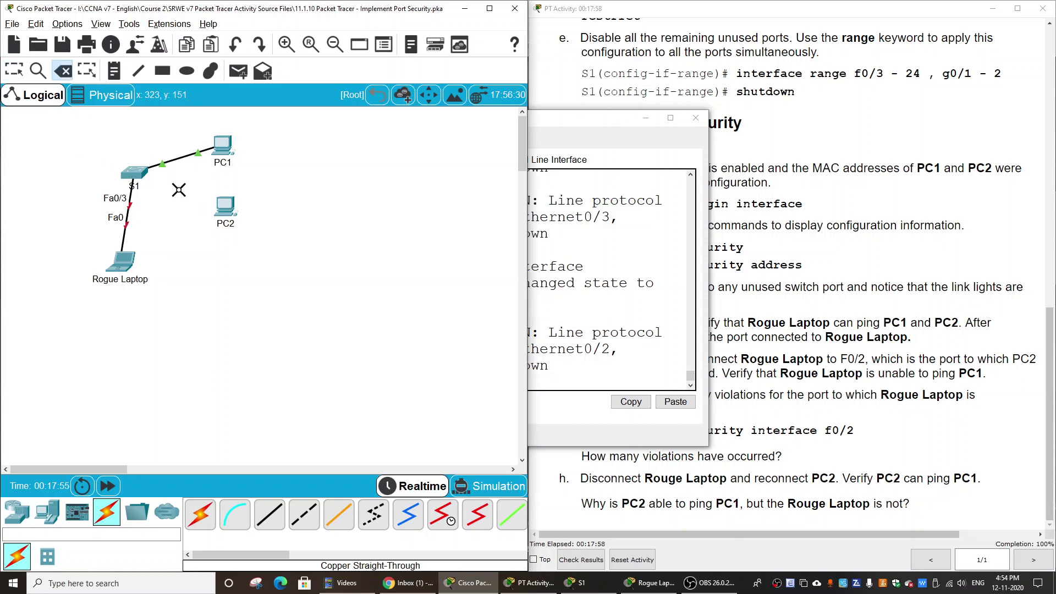
click(126, 215)
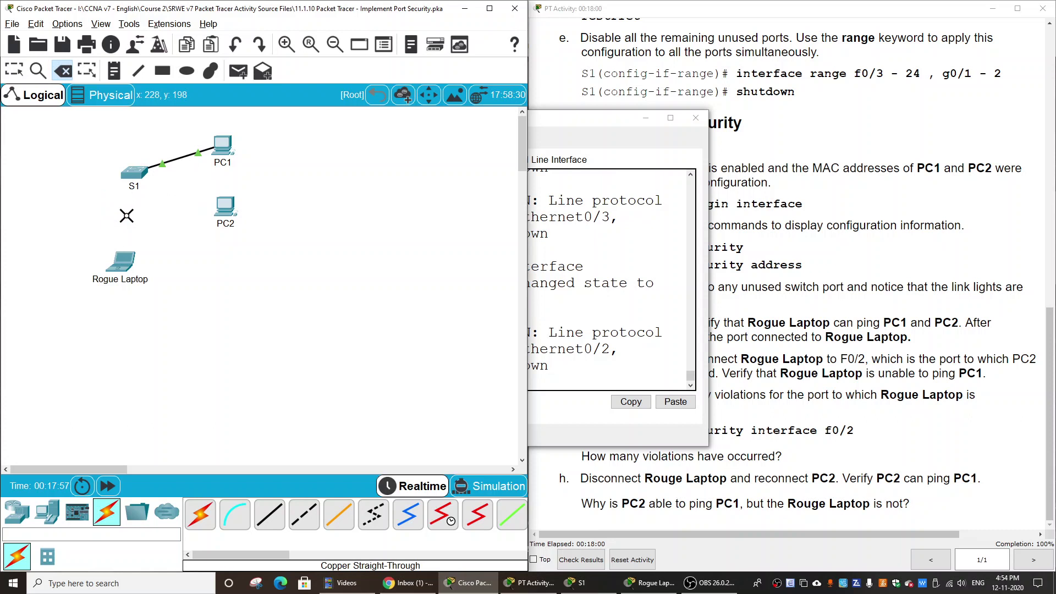
Step: Cable Rogue Laptop's FastEthernet0 to S1's FastEthernet0/2 with a copper straight-through cable
click(270, 517)
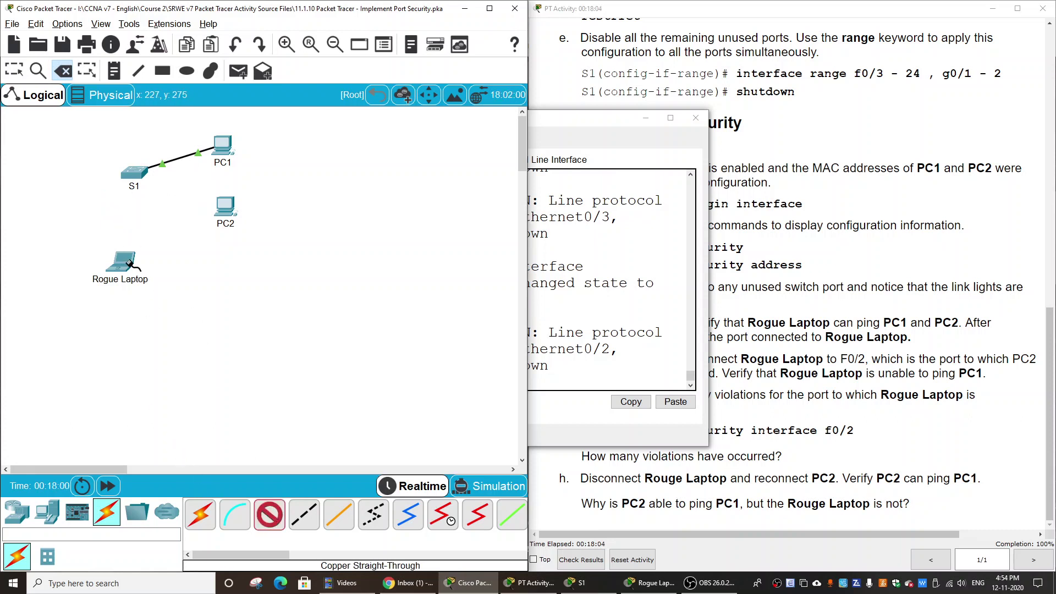
click(125, 262)
click(172, 307)
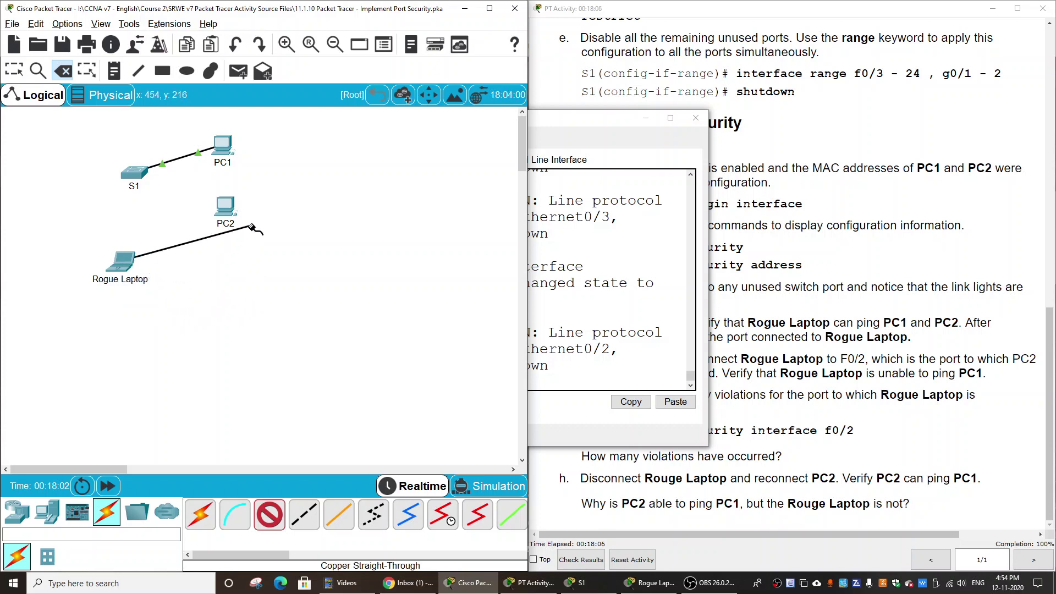
click(147, 179)
click(142, 175)
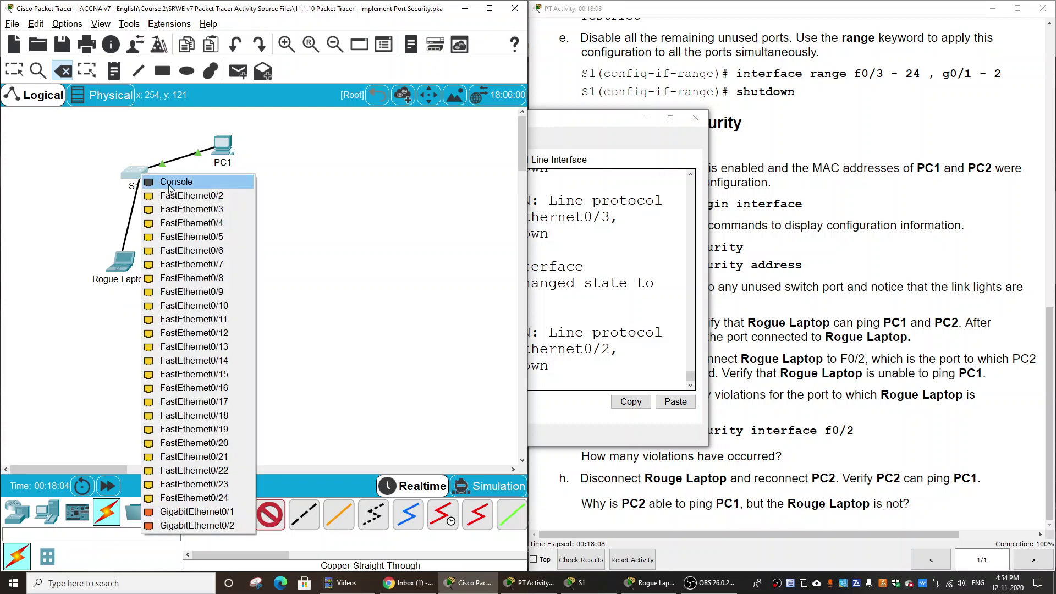
click(224, 203)
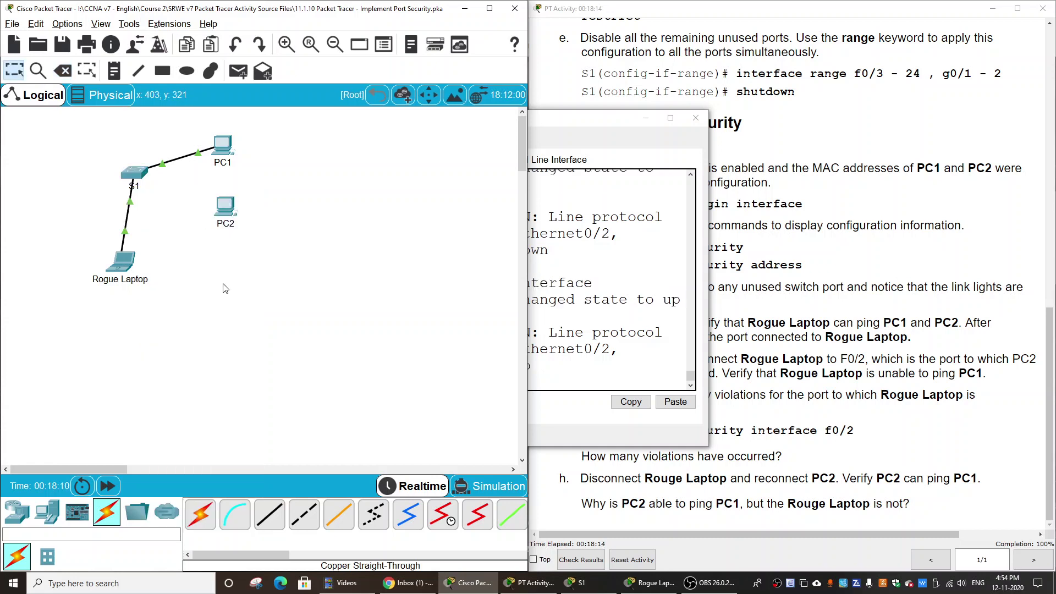
Step: Ping 10.10.10.10 from Rogue Laptop again and confirm every request times out
click(120, 262)
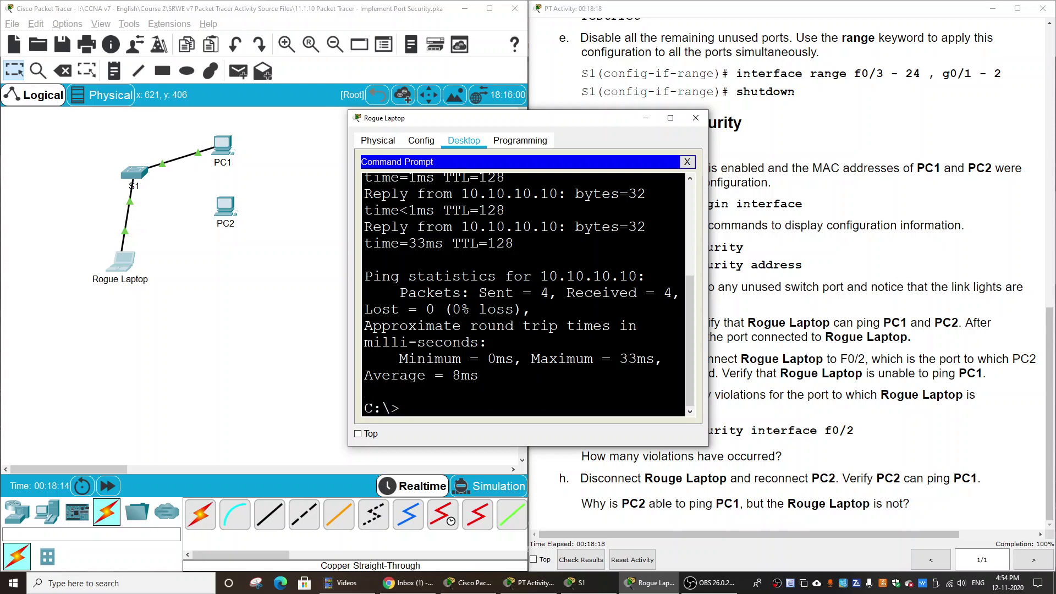
text(ping 10.10.10.10)
key(Return)
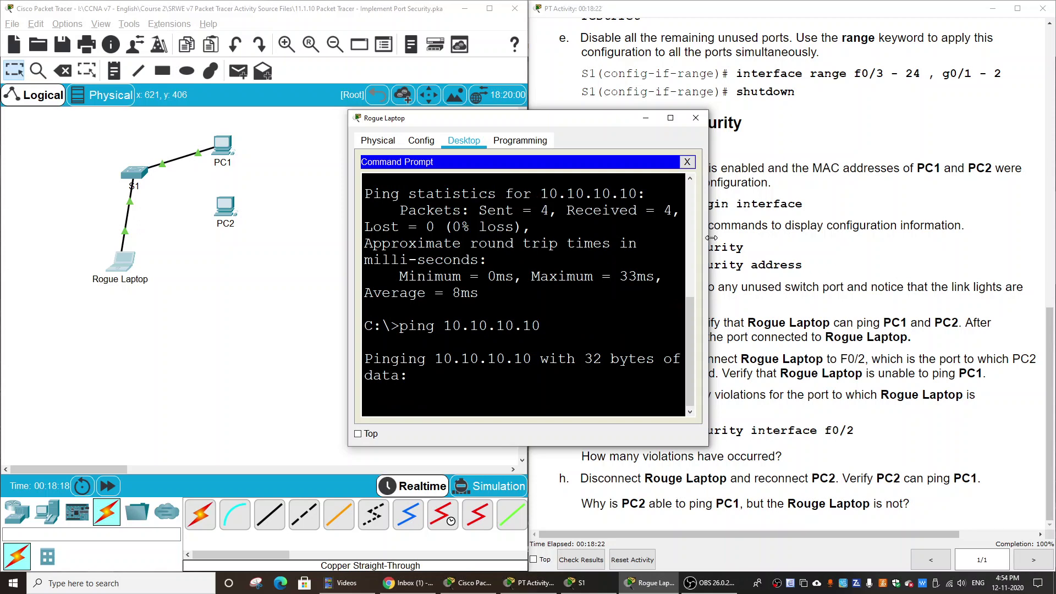
drag(709, 238, 830, 238)
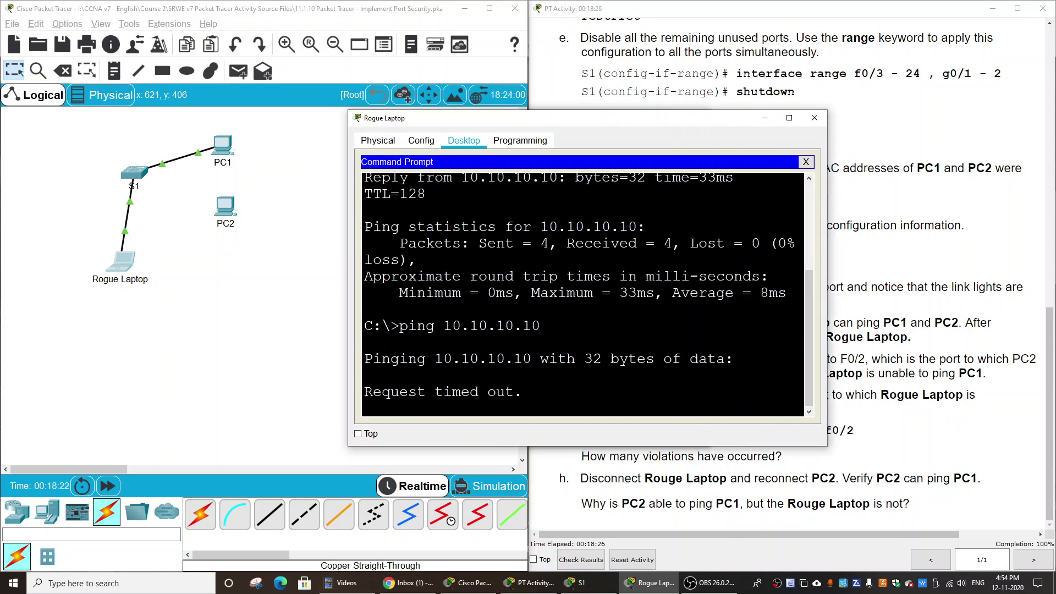
drag(364, 392, 513, 391)
click(513, 391)
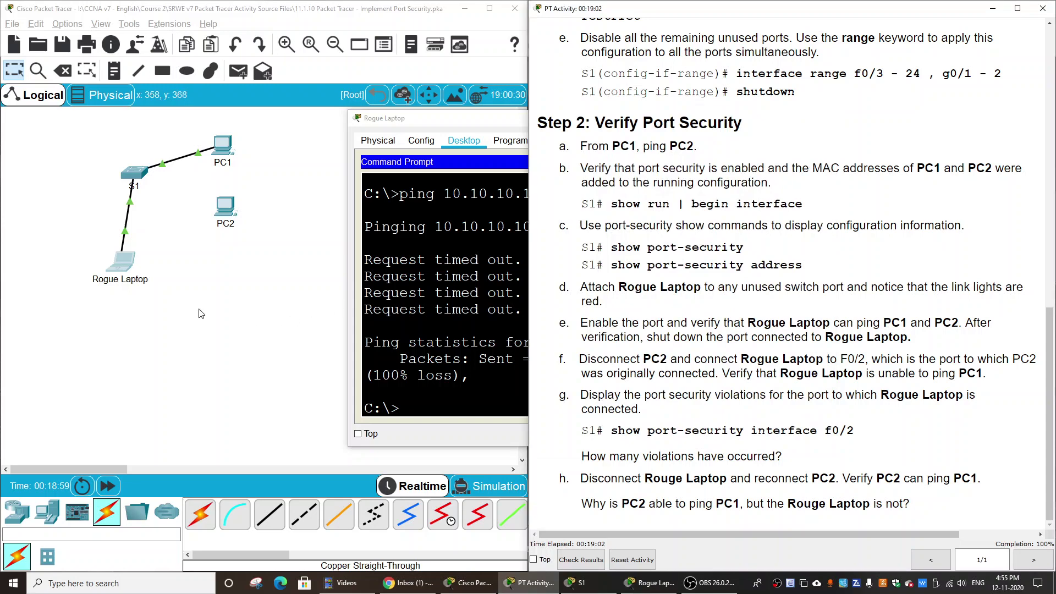
Step: Bring S1's CLI forward and exit to the privileged prompt with Ctrl+Z
click(156, 205)
click(141, 181)
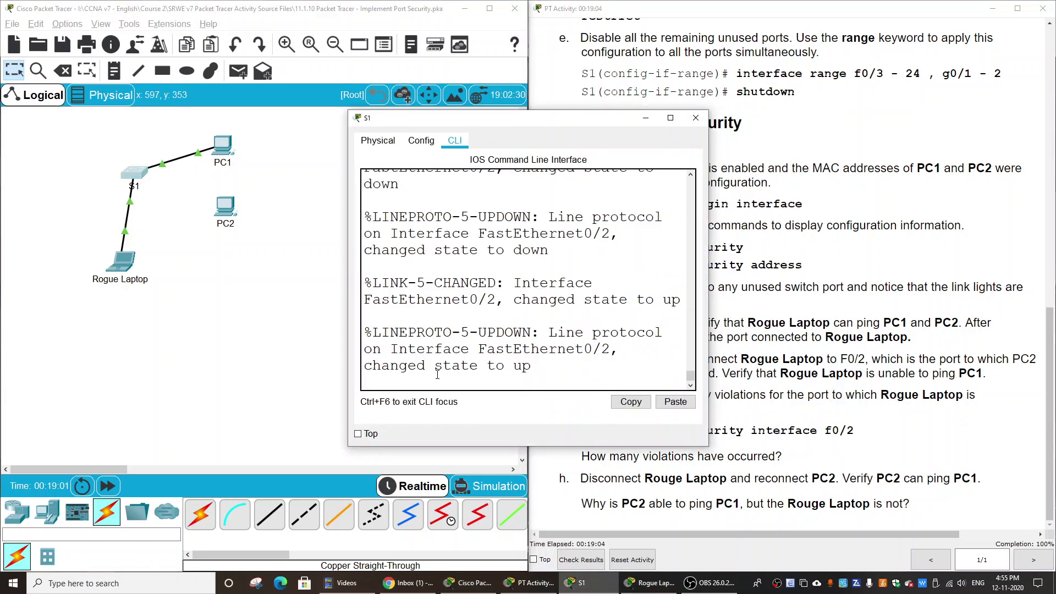
key(Return)
key(Return)
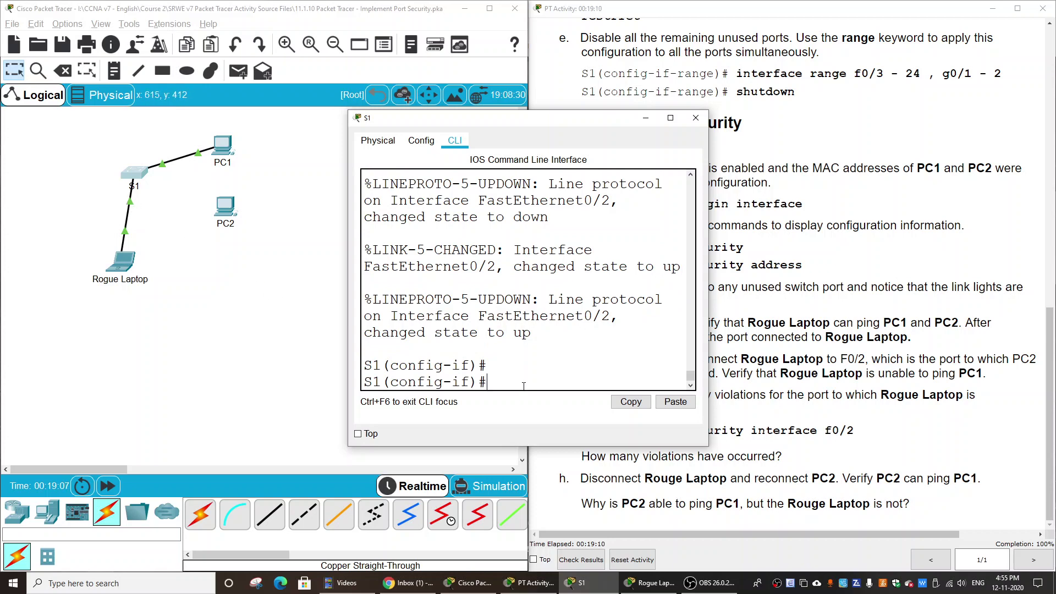
key(ctrl+z)
key(Return)
key(Return)
key(Return)
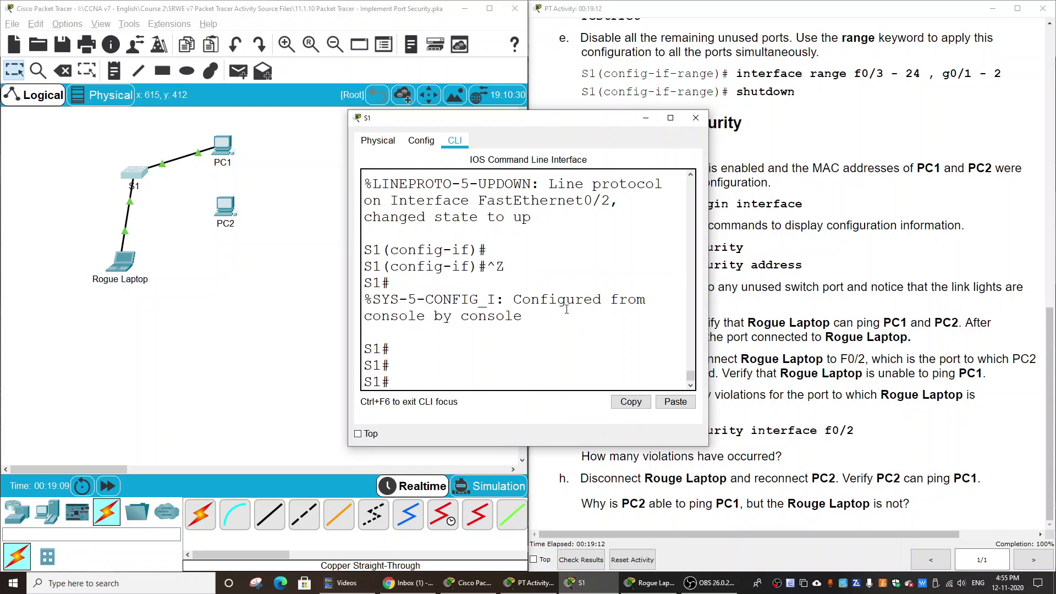
drag(541, 118, 402, 66)
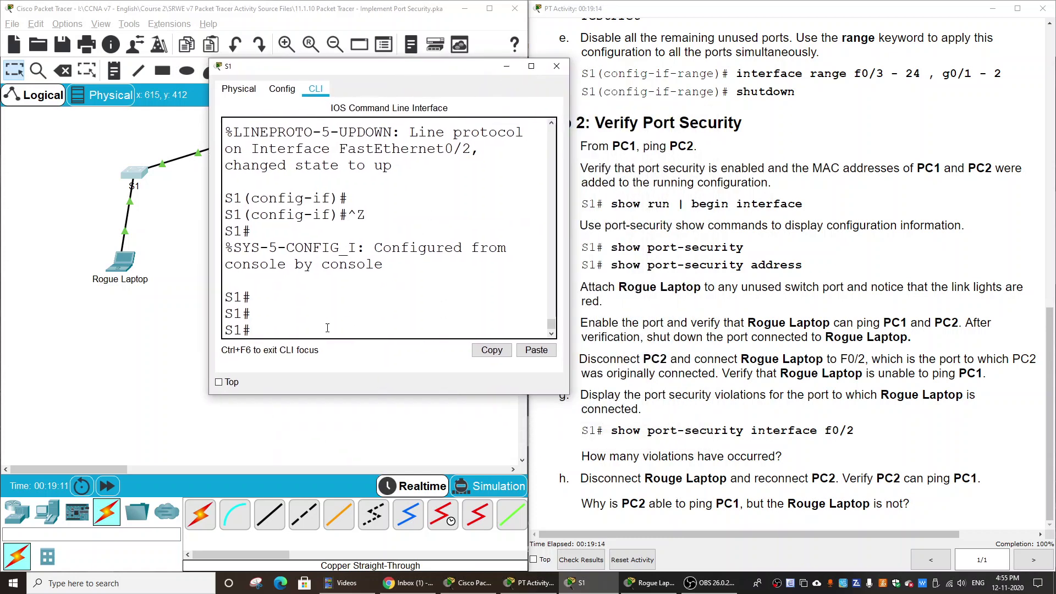
Step: Run show port-security interface f0/2 on S1 and maximize the console
text(show p)
key(Tab)
text(or)
key(Tab)
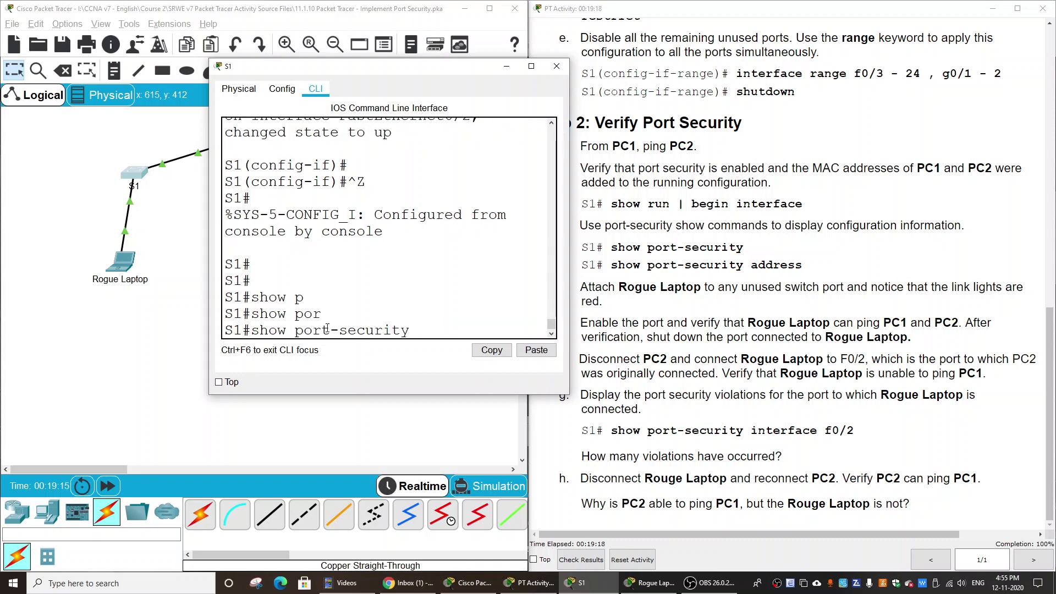
text(in)
key(Tab)
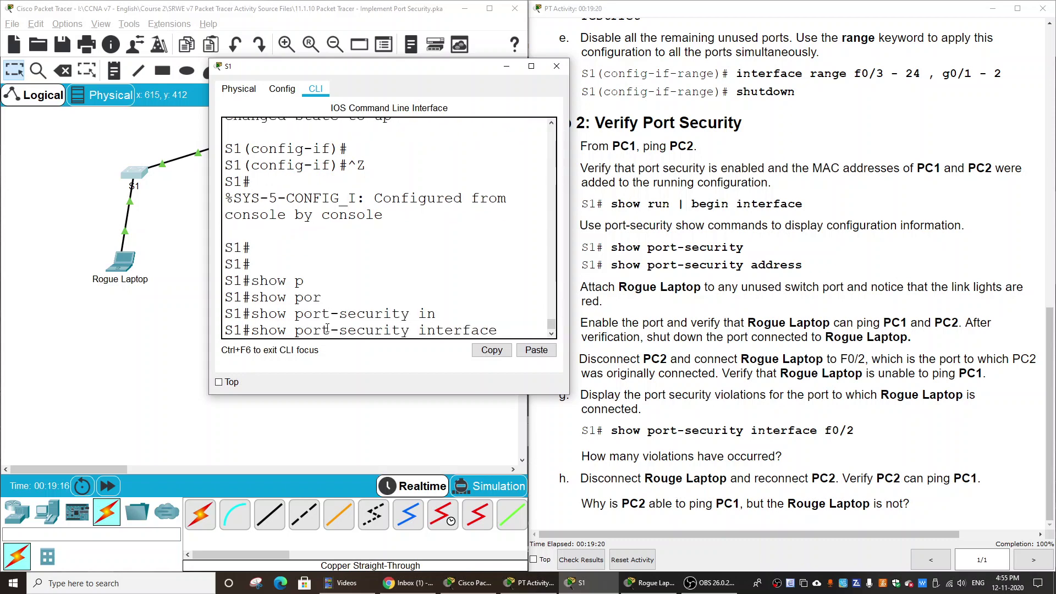
text(f0/2)
key(Return)
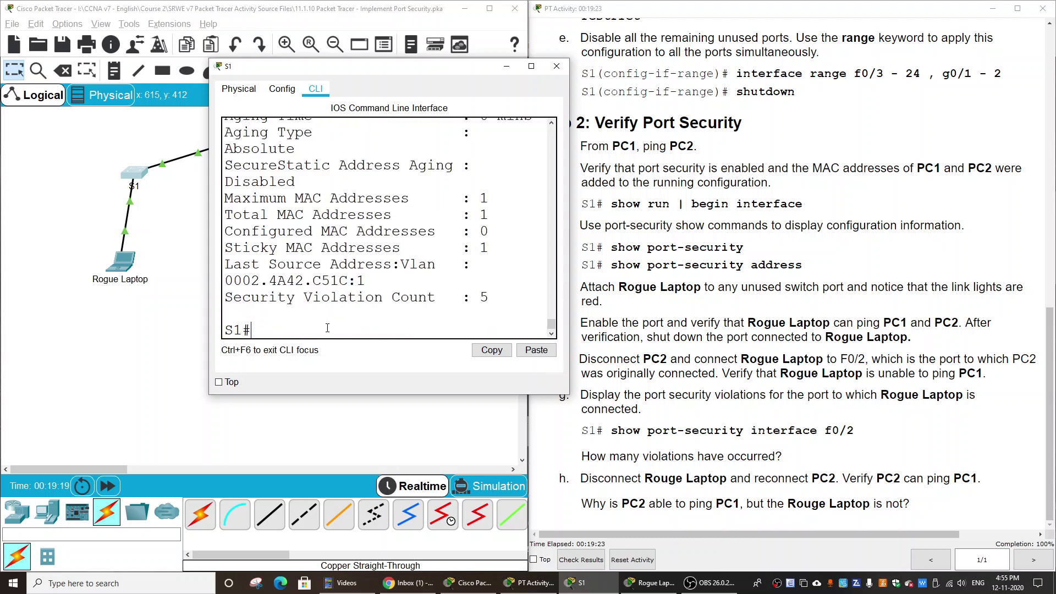
click(529, 67)
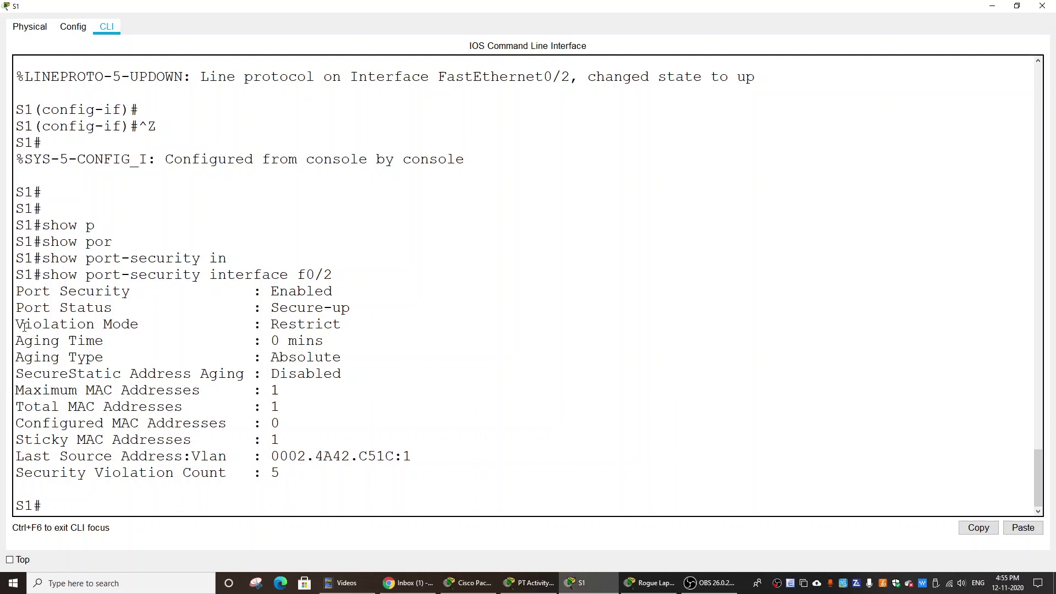
Step: Confirm Fa0/2 is in Restrict mode with a Security Violation Count of 5
drag(269, 324, 343, 326)
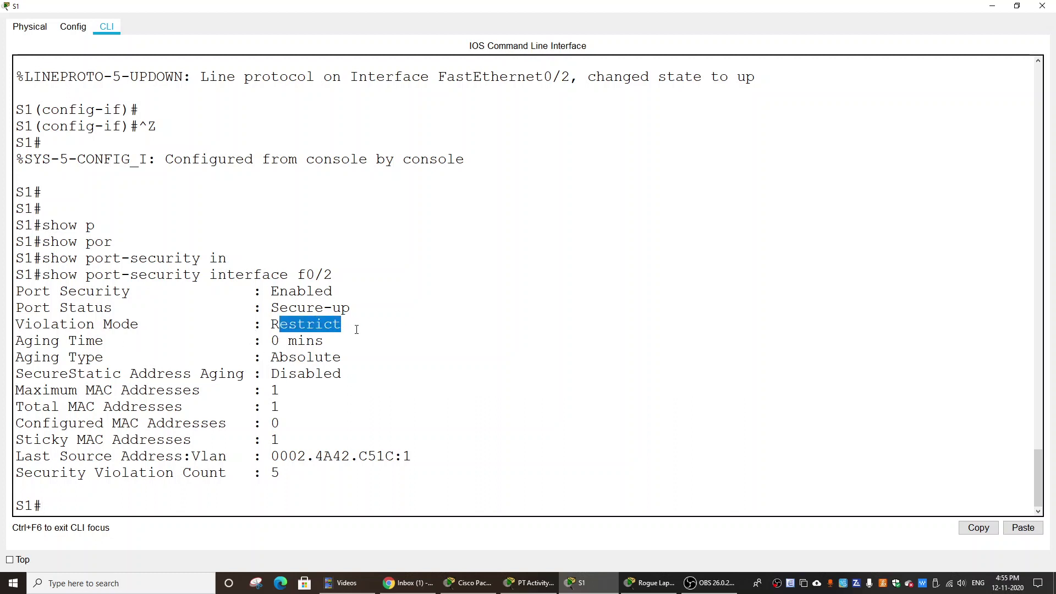
click(341, 357)
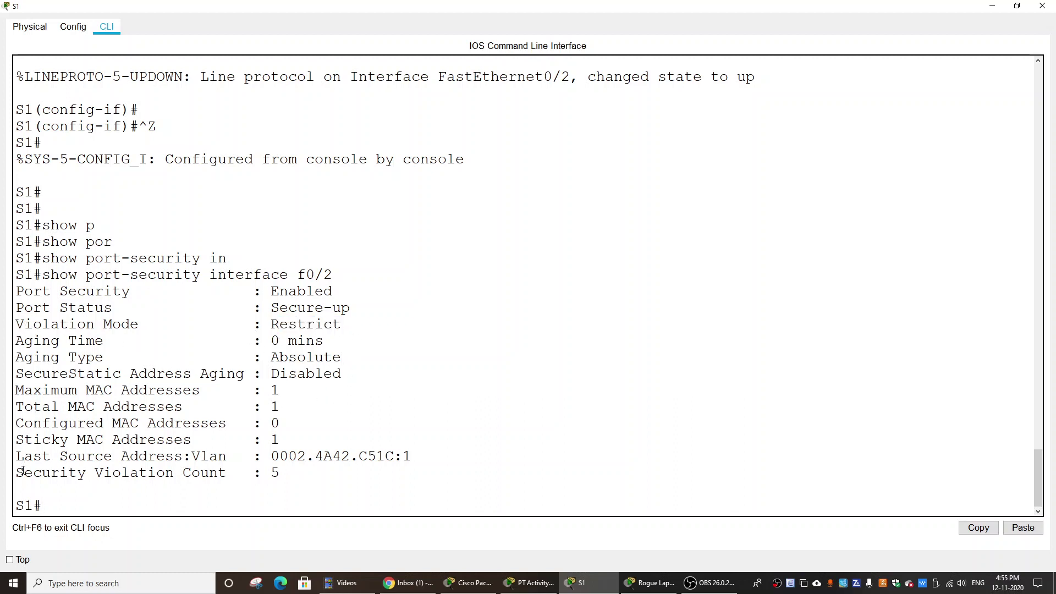
drag(21, 474, 289, 478)
click(321, 480)
double_click(919, 11)
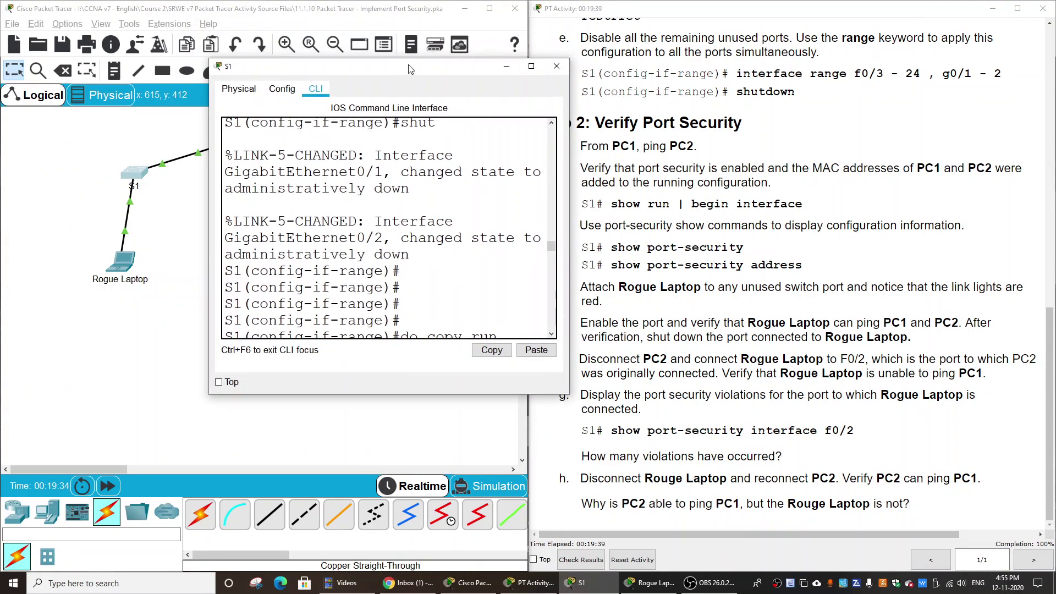
drag(408, 69, 726, 85)
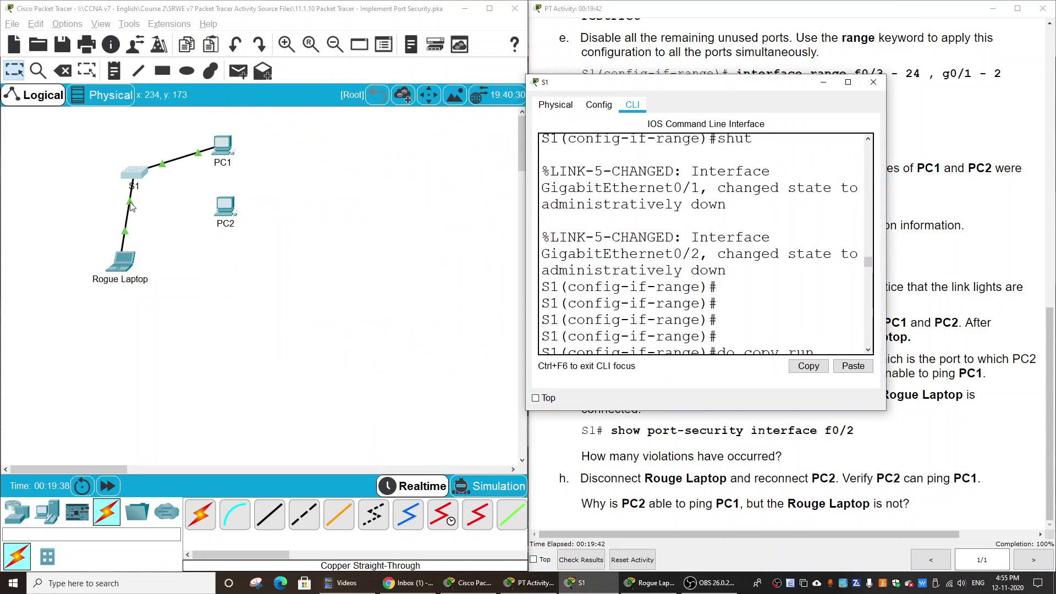
Step: Run show port-security on S1 for the switch-wide port-security summary
key(Return)
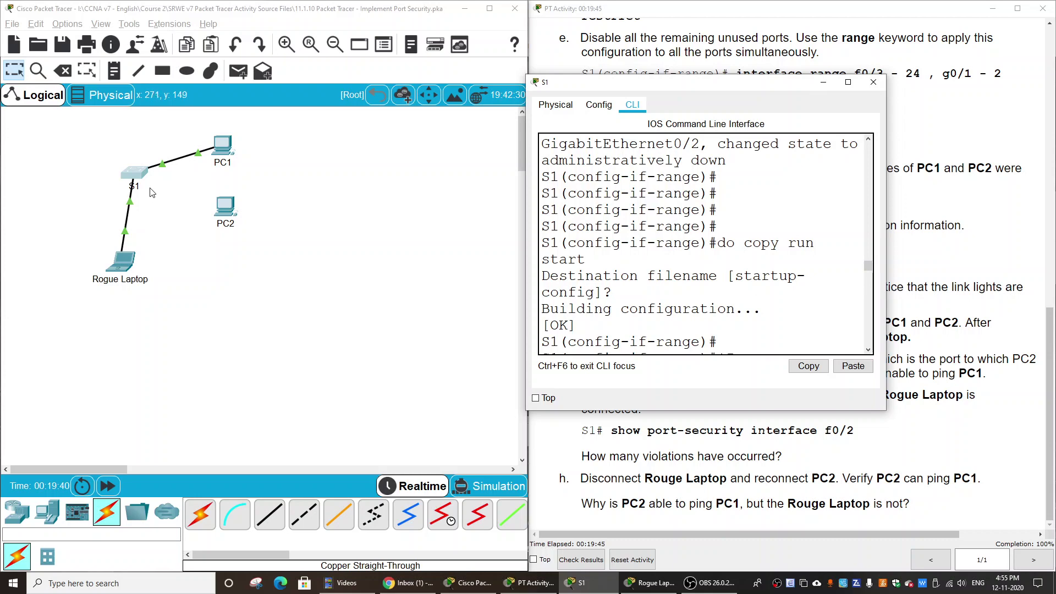
key(ctrl+z)
key(Return)
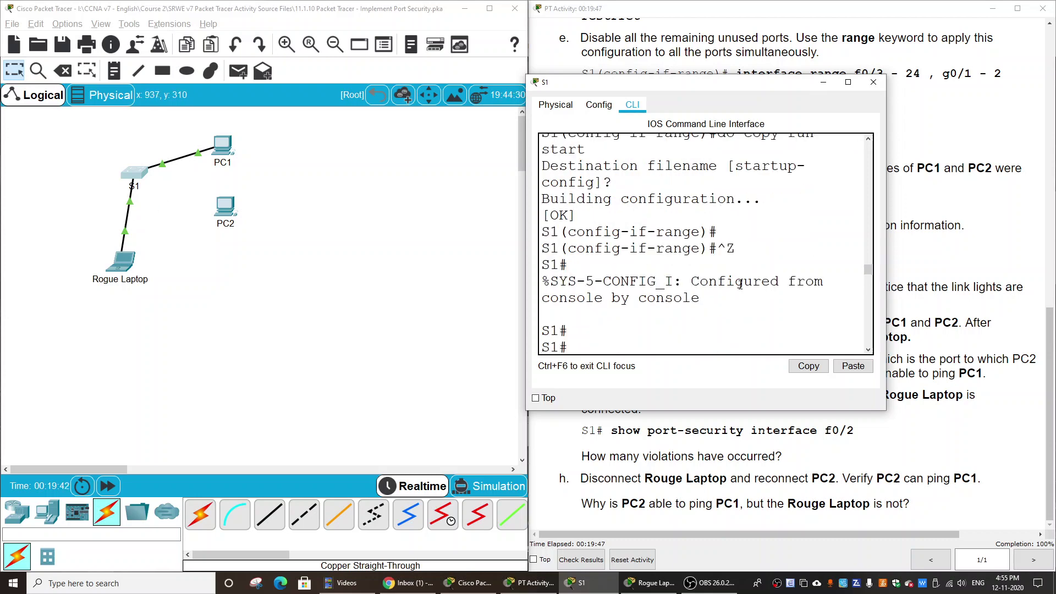
text(show por)
key(Tab)
key(Return)
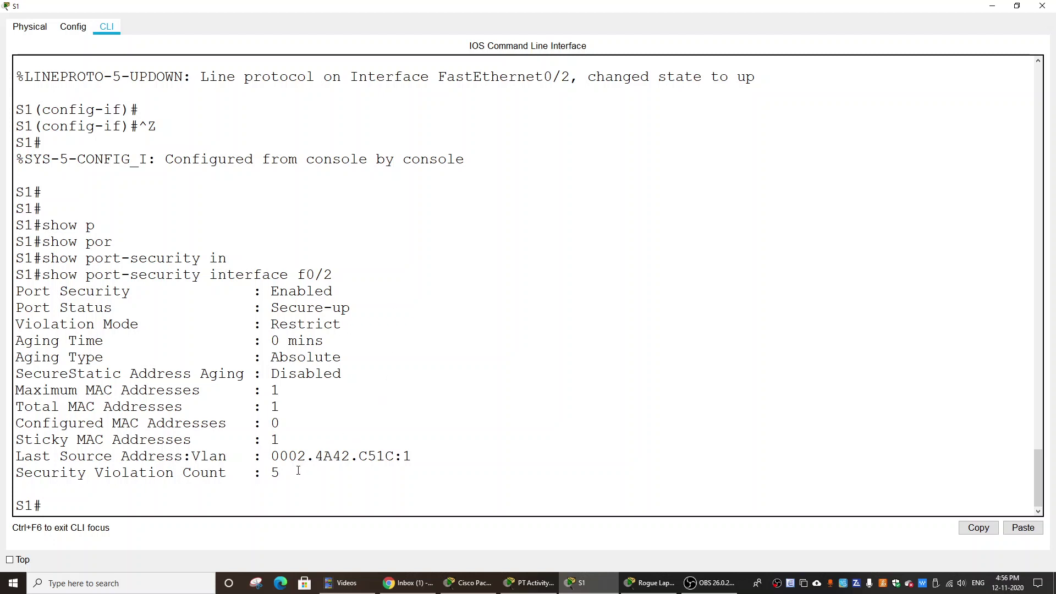
Step: Check the Maximum MAC Addresses and Security Violation Count lines, then return to the topology
drag(298, 471, 11, 471)
click(323, 470)
drag(16, 391, 280, 391)
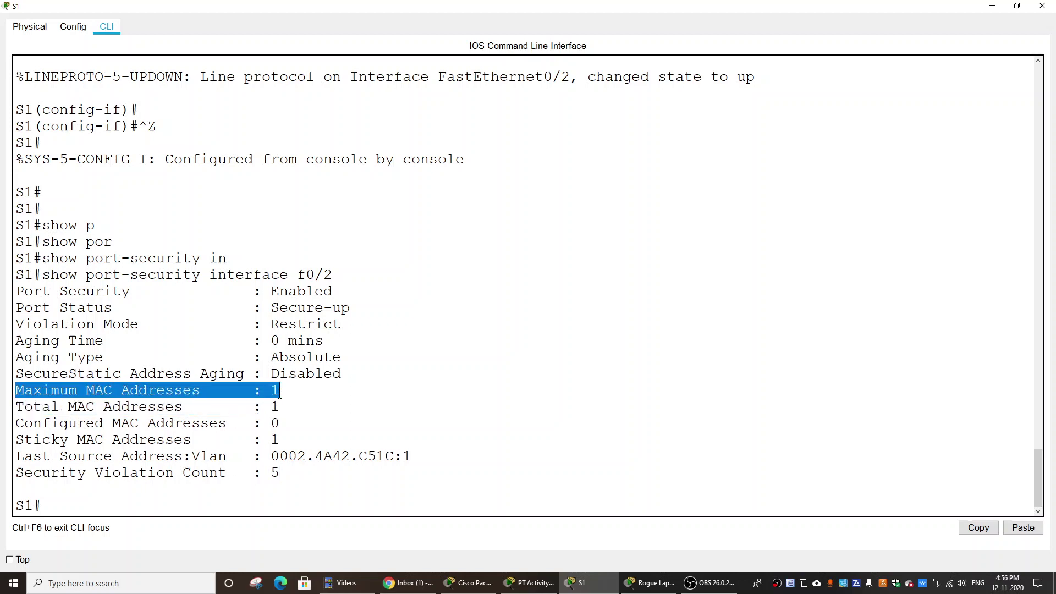
click(357, 440)
drag(282, 475, 7, 471)
click(394, 473)
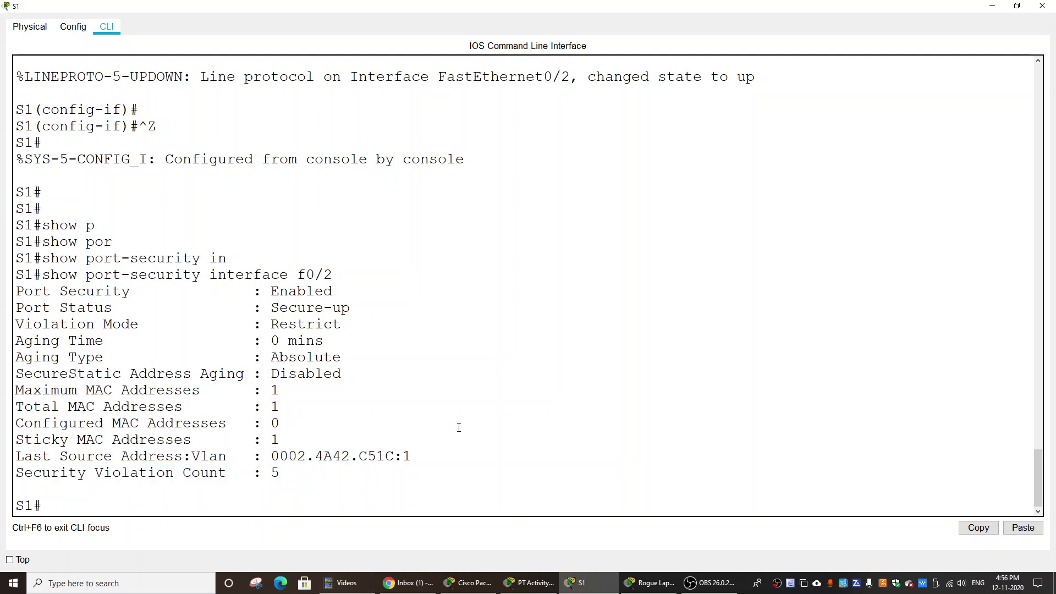
key(alt+Tab)
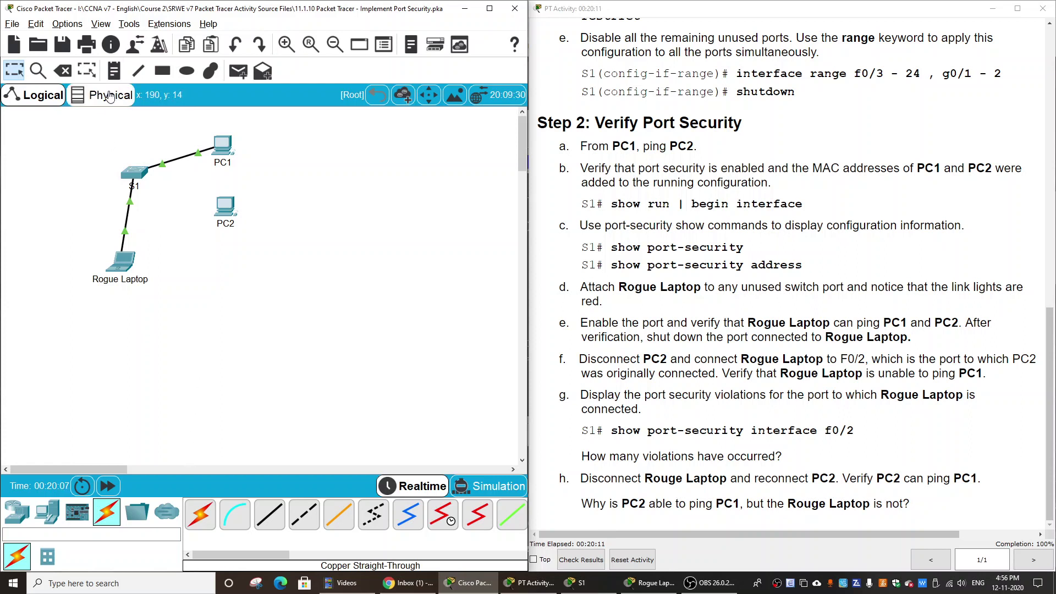
Step: Delete the Rogue Laptop cable and reconnect PC2's FastEthernet0 to S1's Fa0/2 with copper straight-through
click(69, 77)
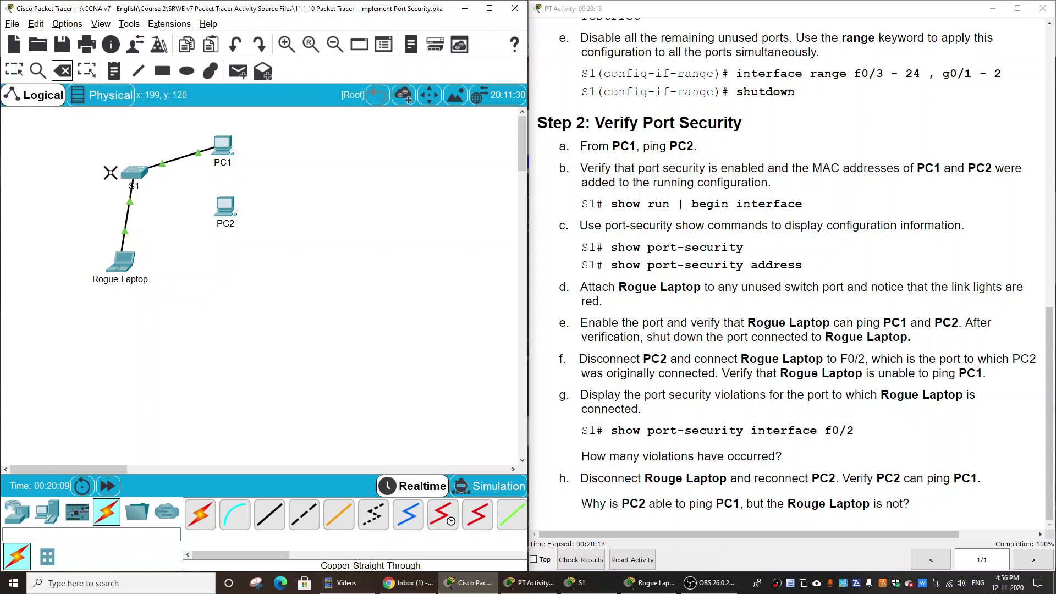
click(130, 207)
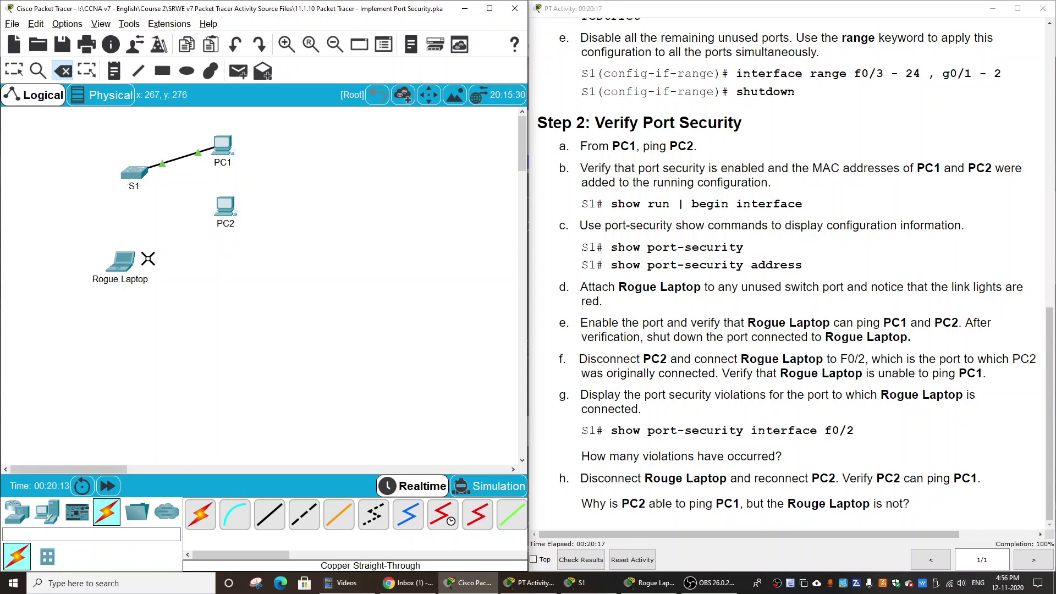
click(270, 515)
click(229, 210)
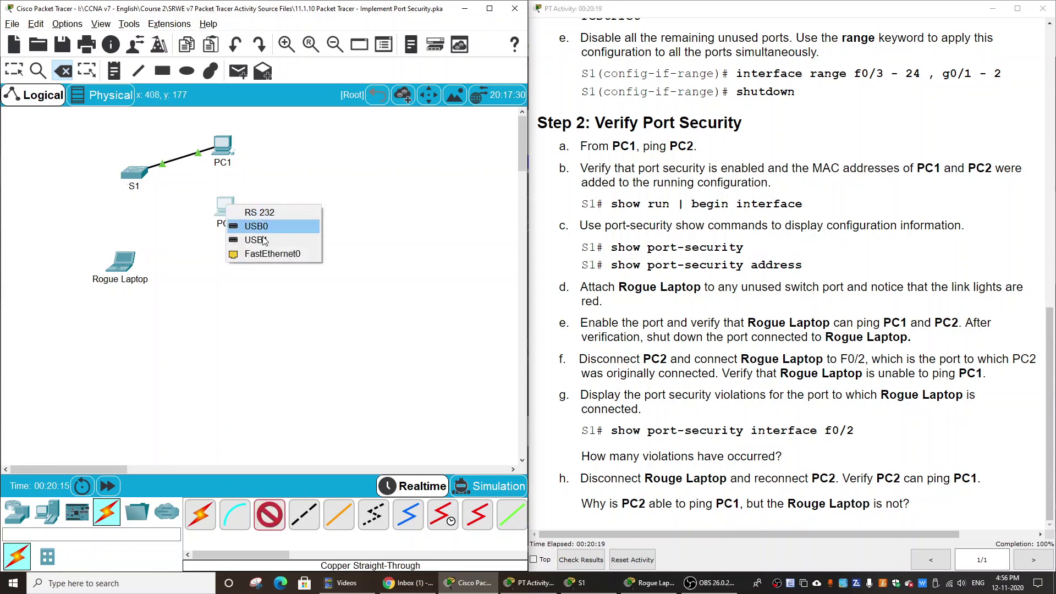
click(265, 252)
click(141, 176)
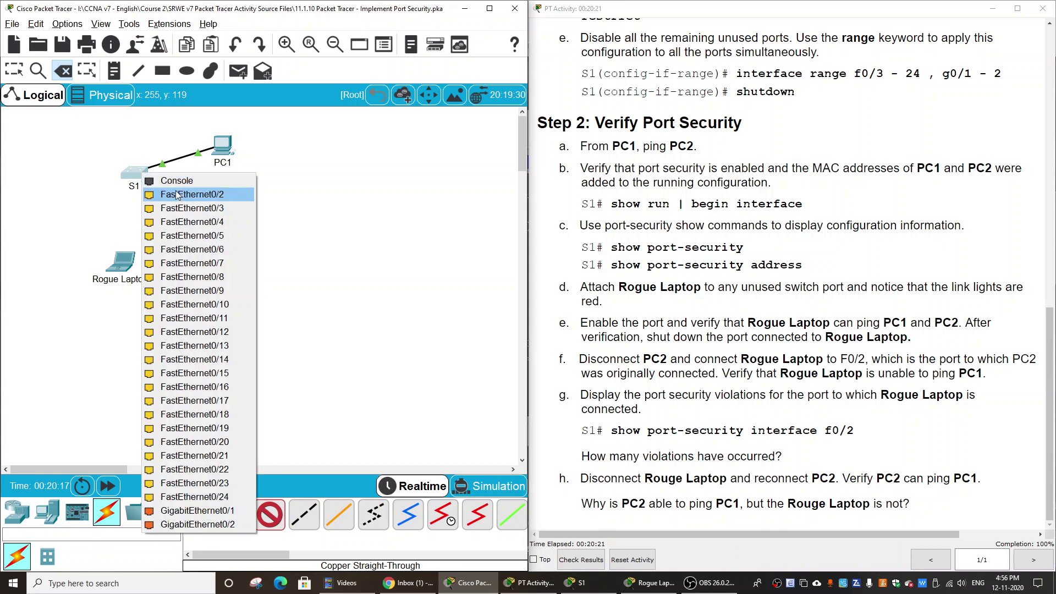
click(189, 194)
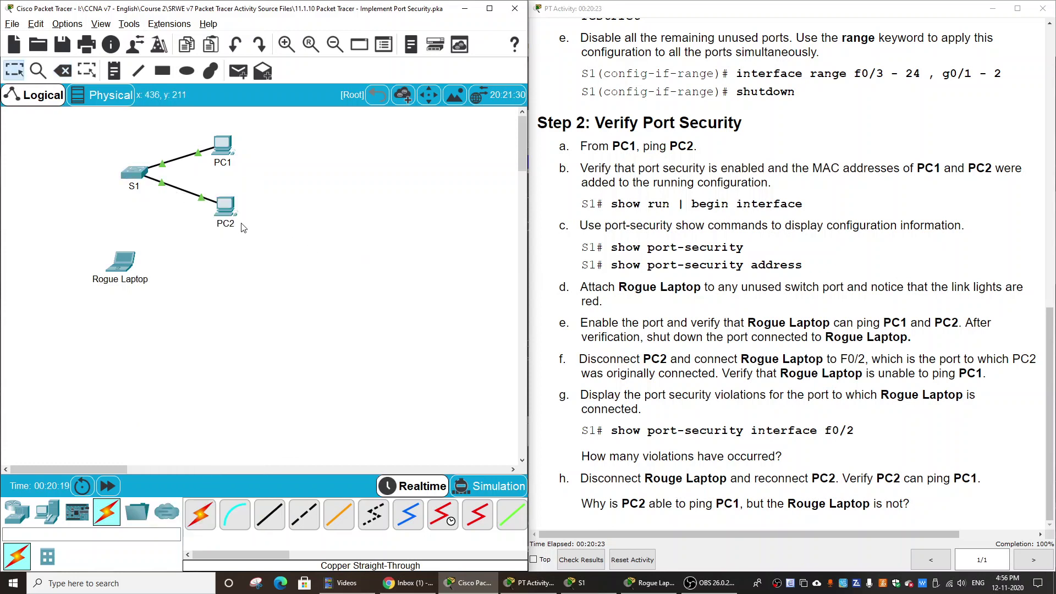
mouse_move(231, 214)
Step: Ping PC1 at 10.10.10.10 from PC2's command prompt, getting 4 of 4 replies with 0% loss
click(225, 208)
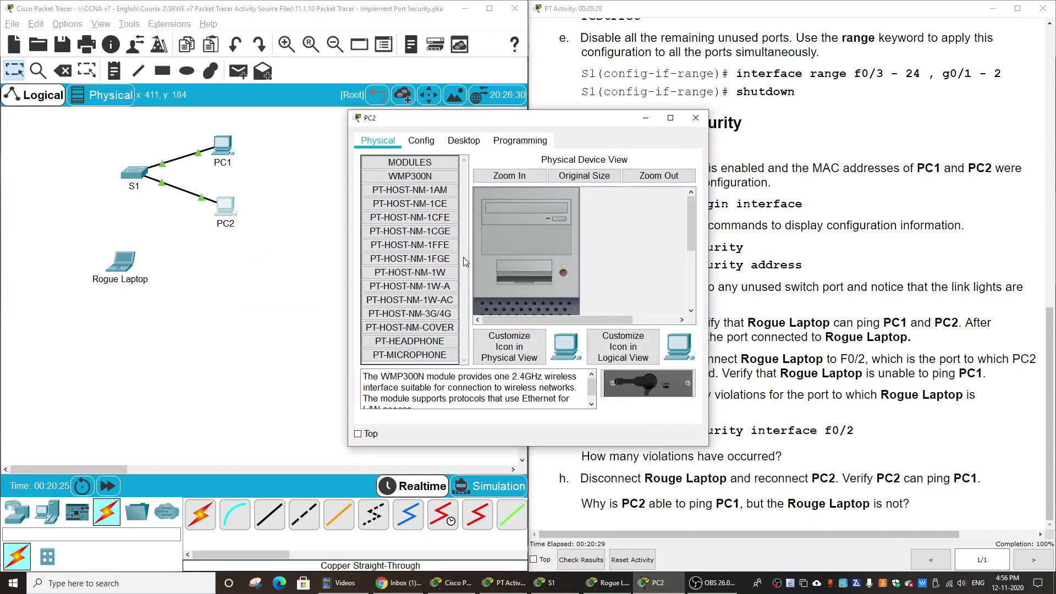
click(468, 140)
click(593, 228)
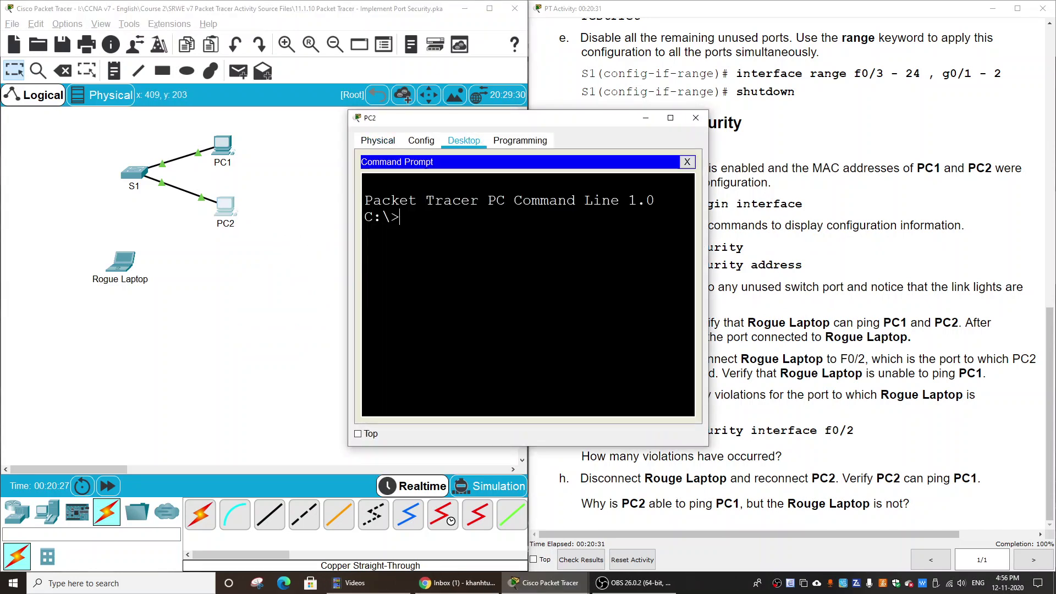
text(ping 10.)
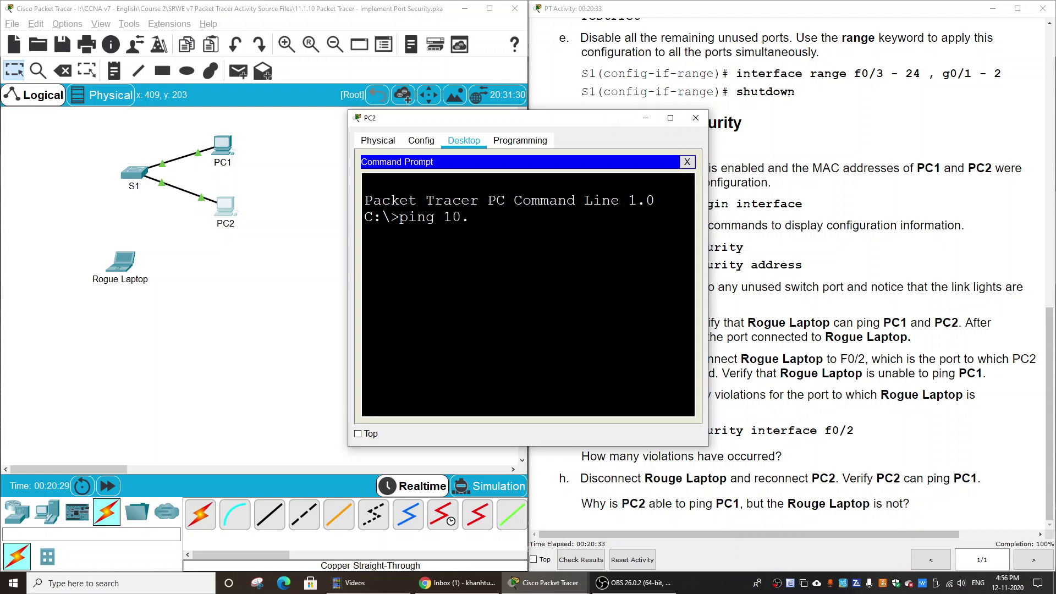
text(10.10.10)
key(Return)
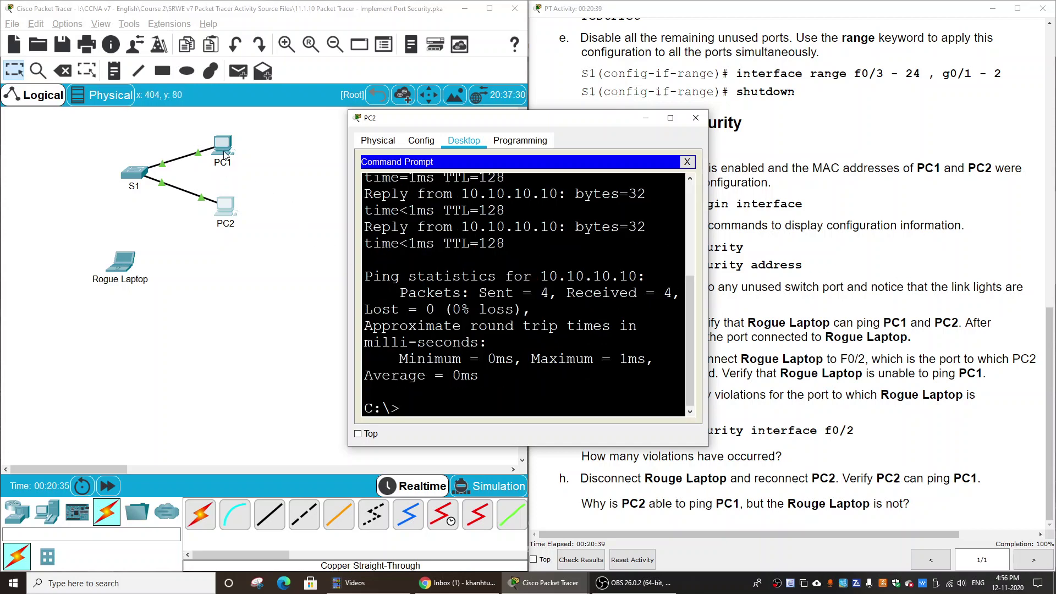
click(887, 434)
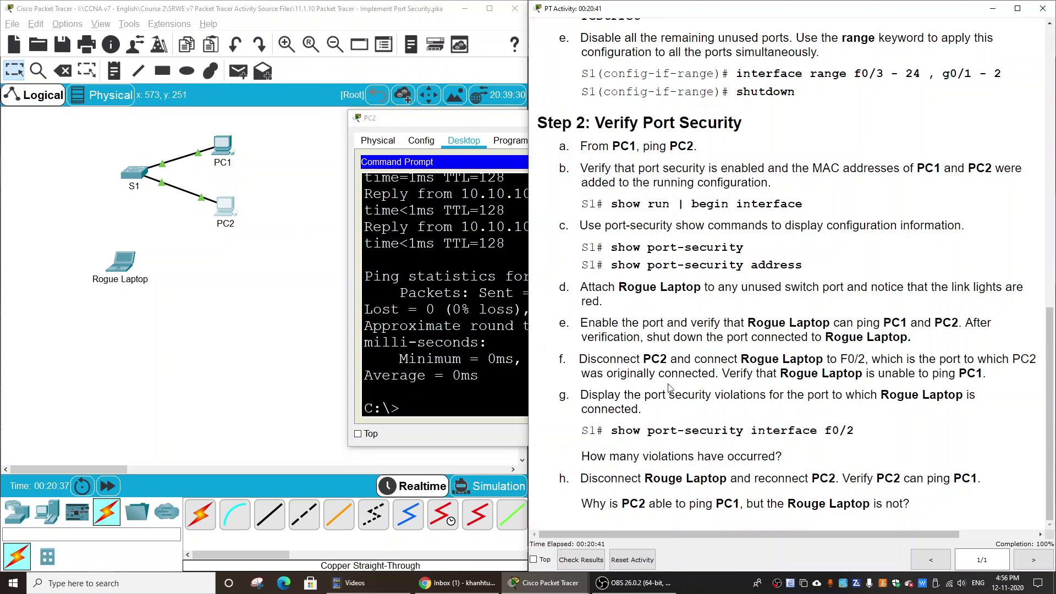